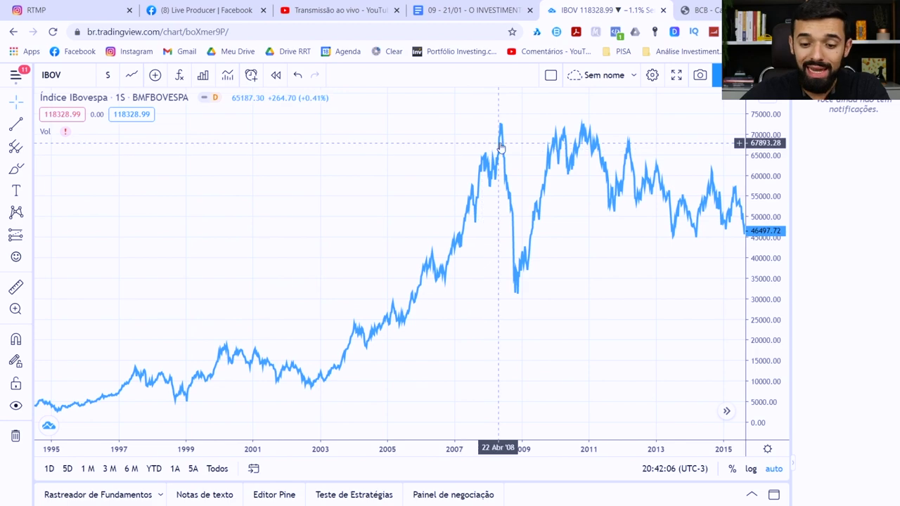
# - Examine the IBOV chart around its May 2008 peak and the surrounding 2006–2010 movement
pyautogui.scroll(5, 493, 144)
pyautogui.hscroll(-5, 385, 152)
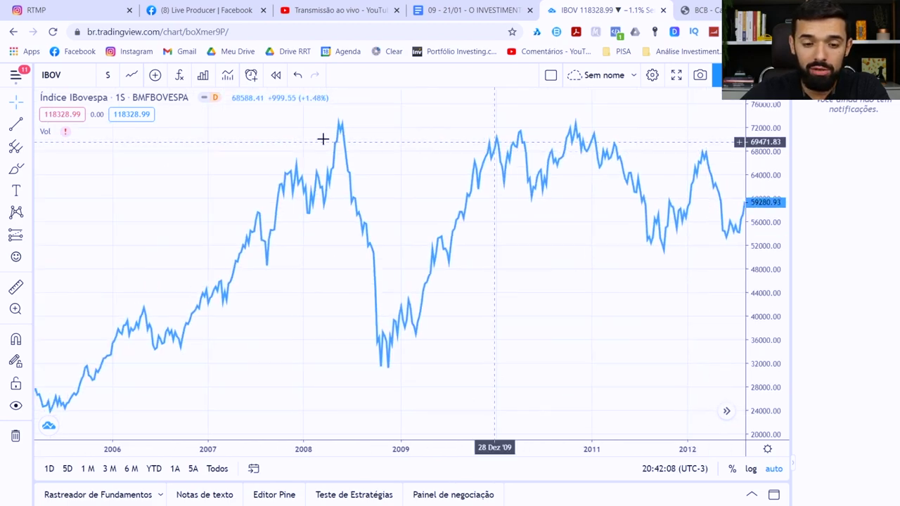
pyautogui.scroll(3, 289, 146)
pyautogui.hscroll(-8, 289, 146)
pyautogui.moveTo(434, 151); pyautogui.dragTo(316, 166)
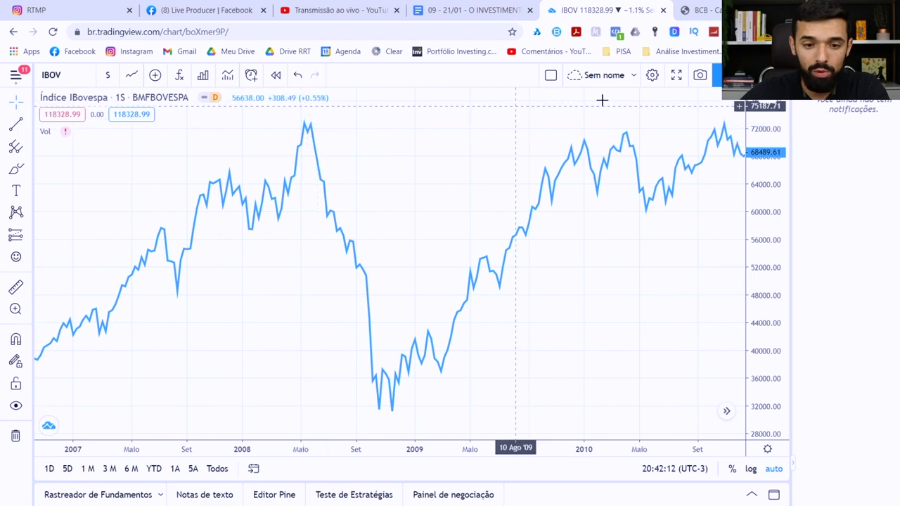
pyautogui.moveTo(423, 108); pyautogui.dragTo(699, 151)
pyautogui.moveTo(367, 136); pyautogui.dragTo(574, 139)
pyautogui.scroll(-3, 576, 139)
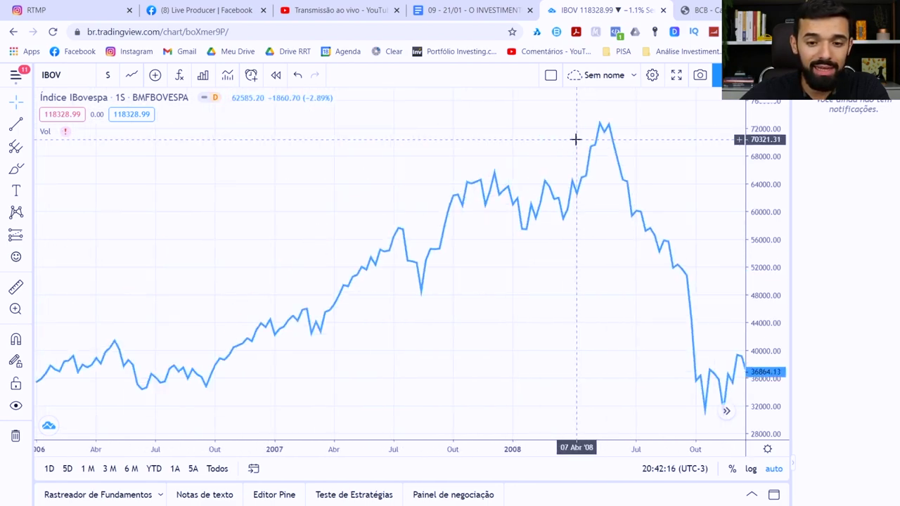
pyautogui.scroll(4, 588, 175)
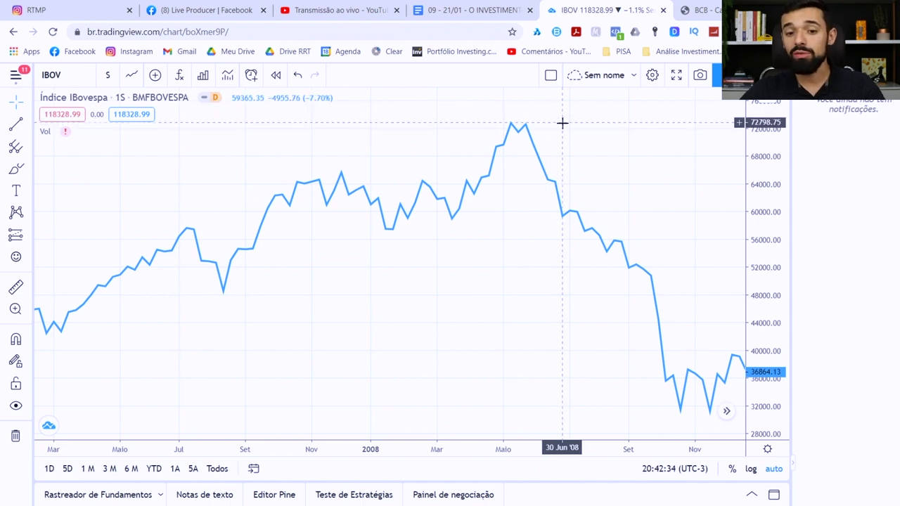
# - Switch to the Banco Central do Brasil calculator and enter 72975,00 as the value for IGP-M (FGV) correction
pyautogui.click(717, 11)
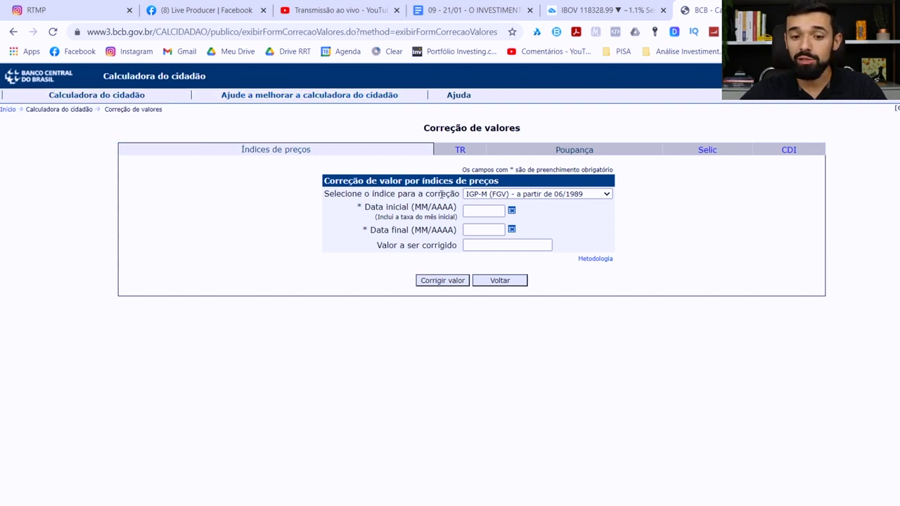
pyautogui.click(493, 245)
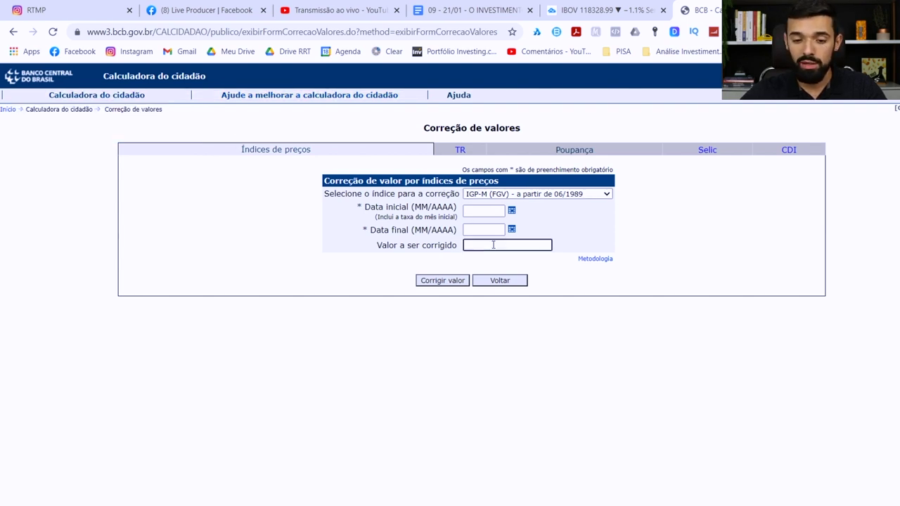
pyautogui.write('0,72')
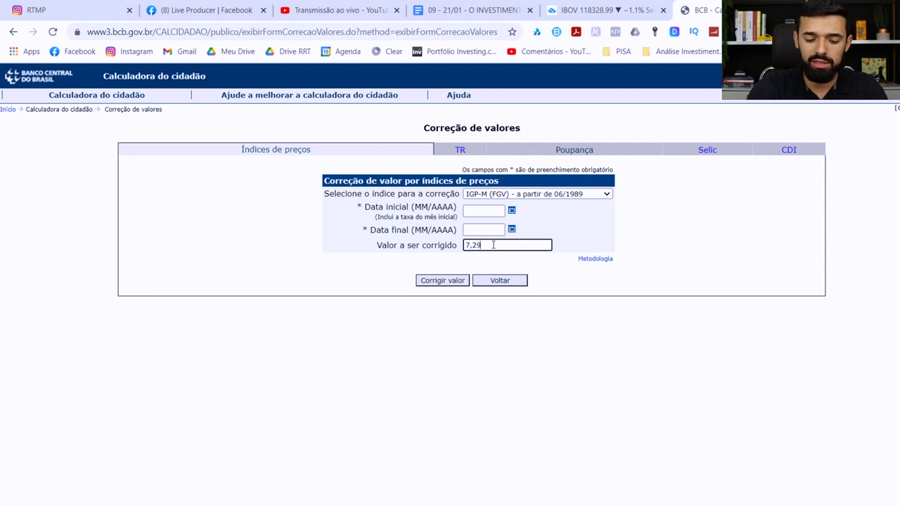
pyautogui.write('97500')
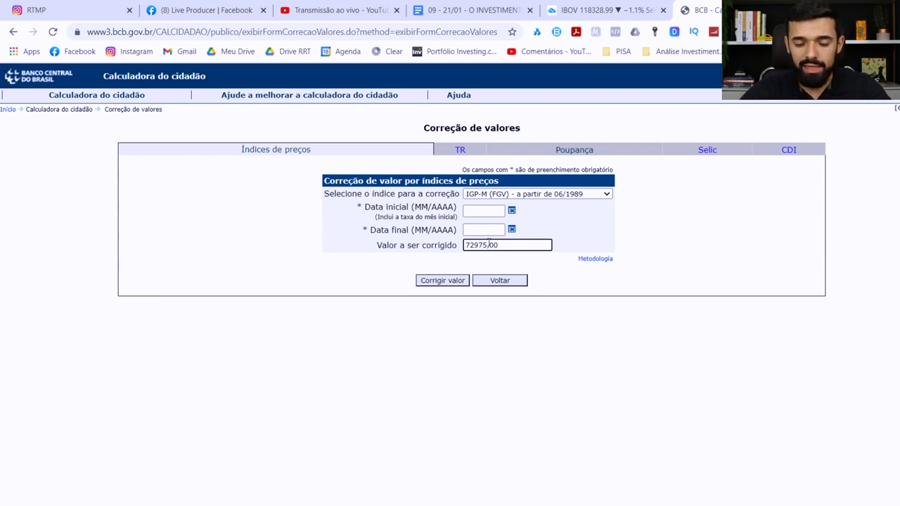
# - Check the 2008 peak's date on the IBOV chart in TradingView and set the calculator's initial date to 05/2008
pyautogui.click(598, 10)
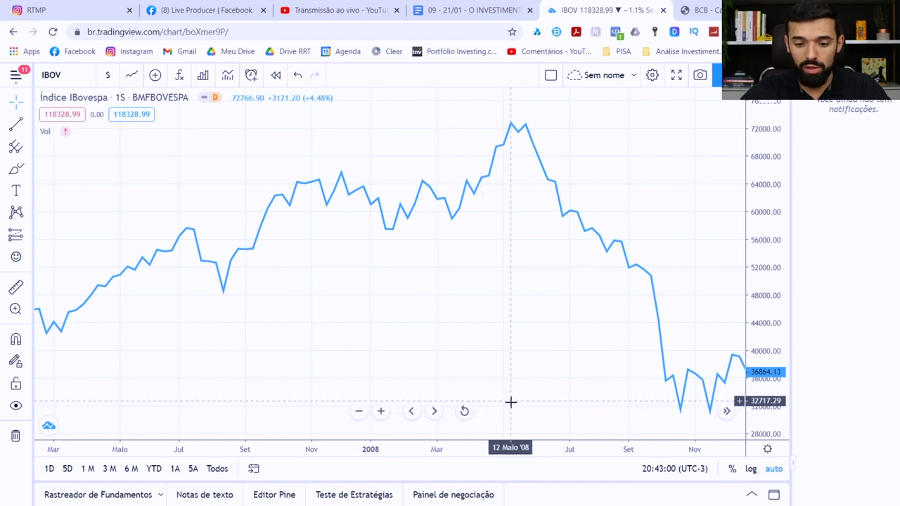
pyautogui.click(703, 10)
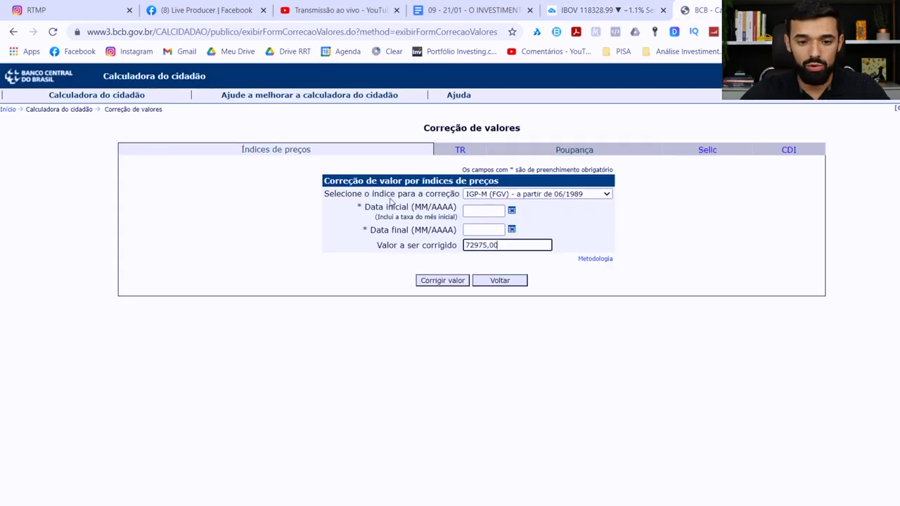
pyautogui.moveTo(502, 246); pyautogui.dragTo(467, 246)
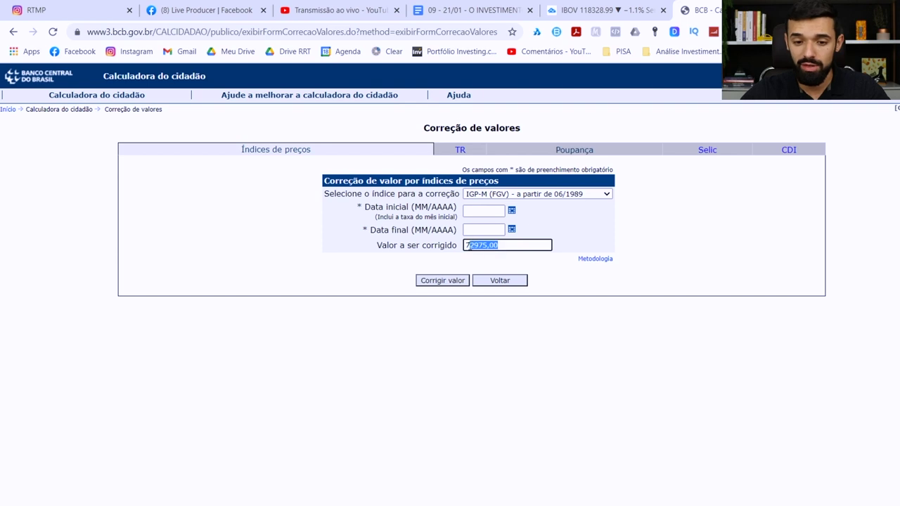
pyautogui.click(469, 210)
pyautogui.write('05/2008')
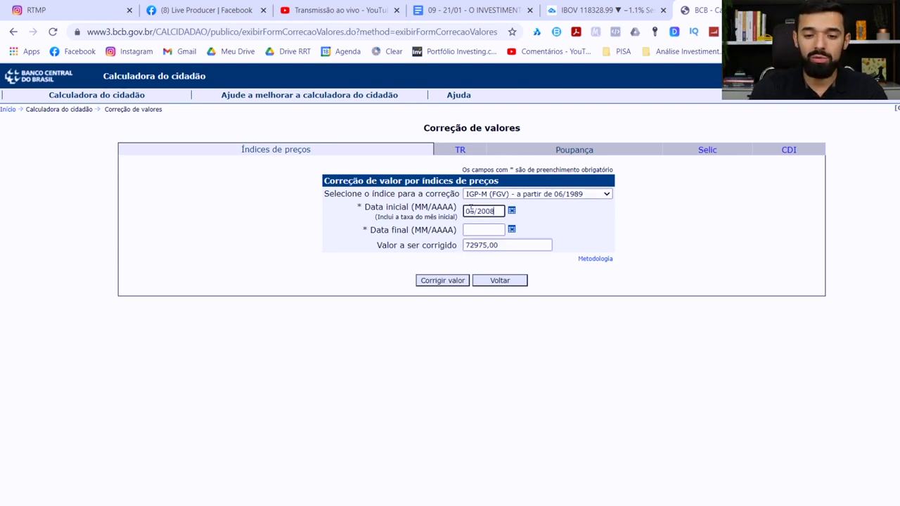
pyautogui.press('Tab')
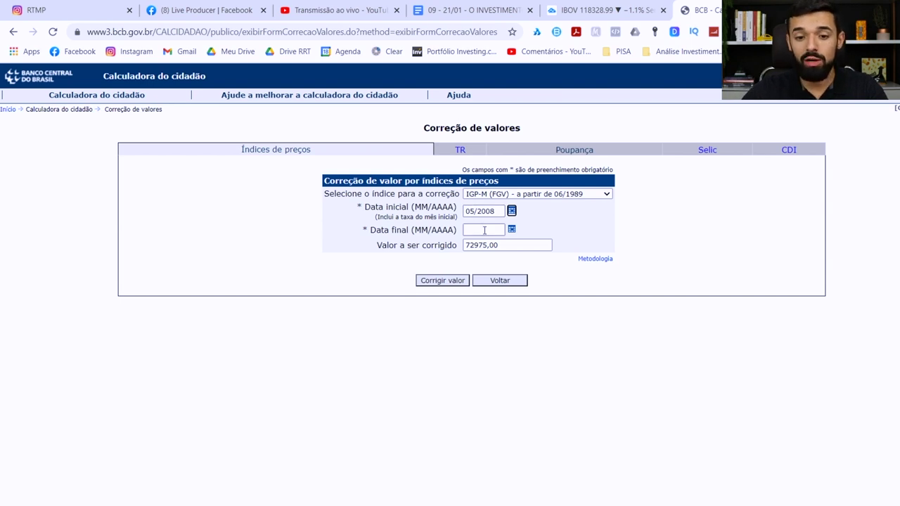
# - Set the correction's final date to 12/2020 and calculate the corrected value
pyautogui.click(487, 229)
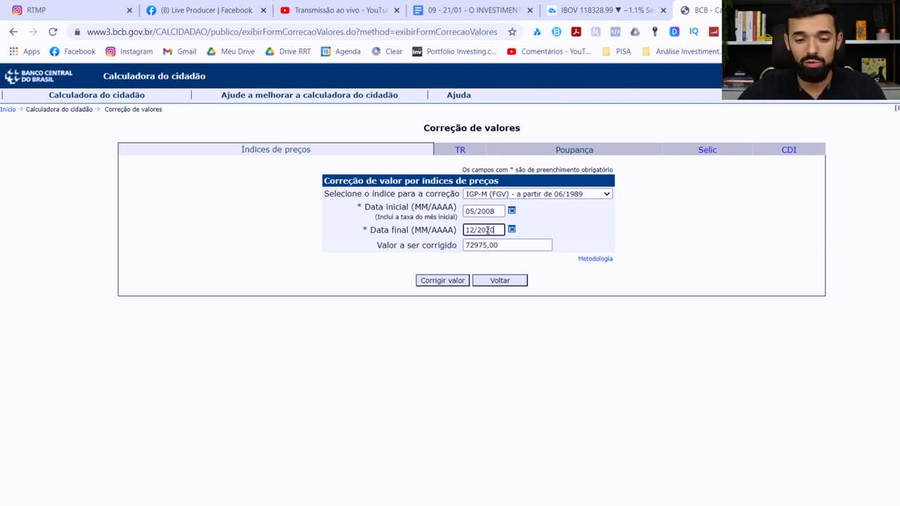
pyautogui.click(511, 328)
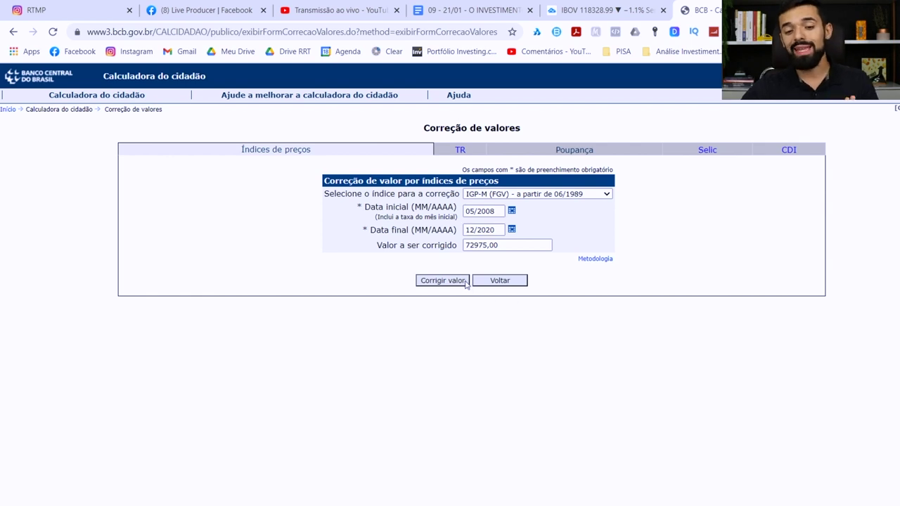
pyautogui.click(465, 284)
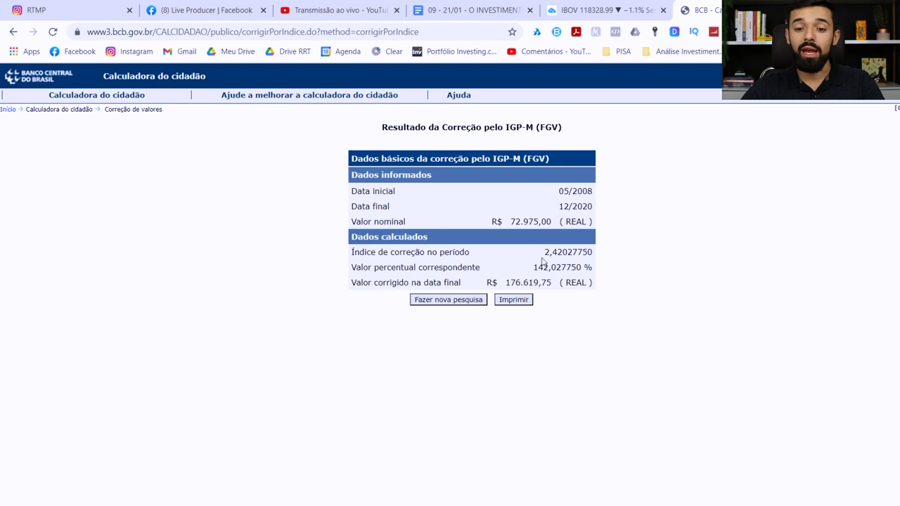
# - Compare the nominal and corrected values in the IGP-M result, checking the nominal value against the IBOV chart's 2008 peak
pyautogui.moveTo(522, 222); pyautogui.dragTo(541, 224)
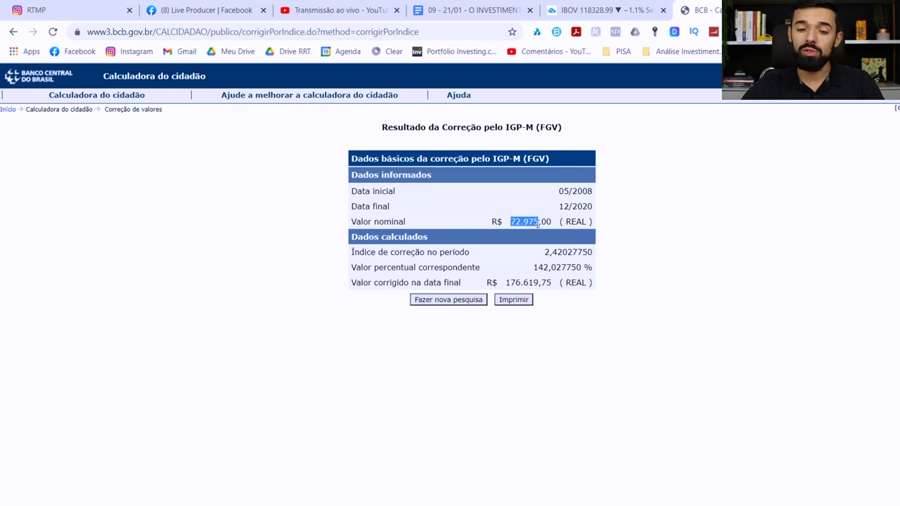
pyautogui.click(601, 10)
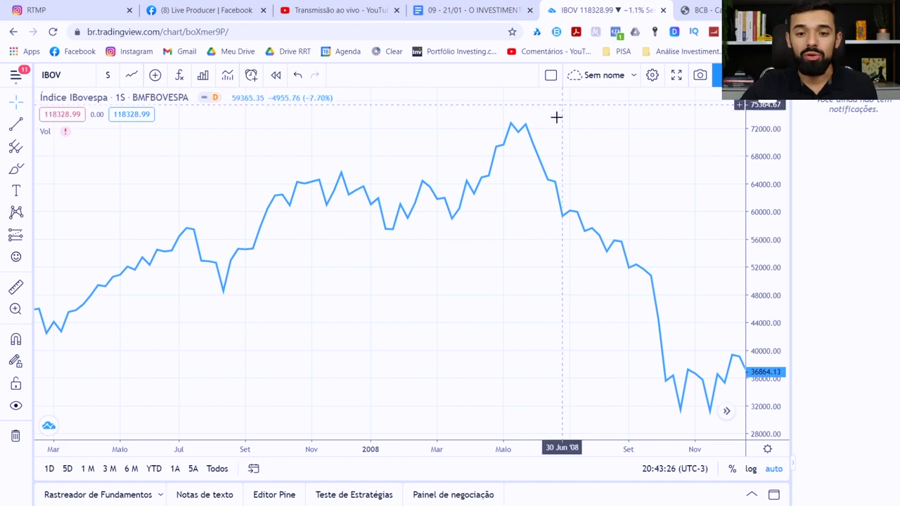
pyautogui.click(700, 10)
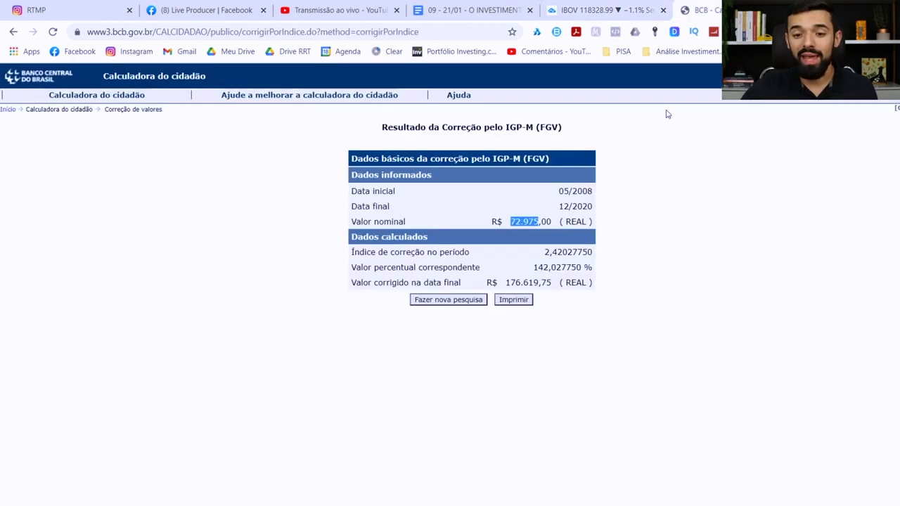
pyautogui.moveTo(506, 282); pyautogui.dragTo(552, 282)
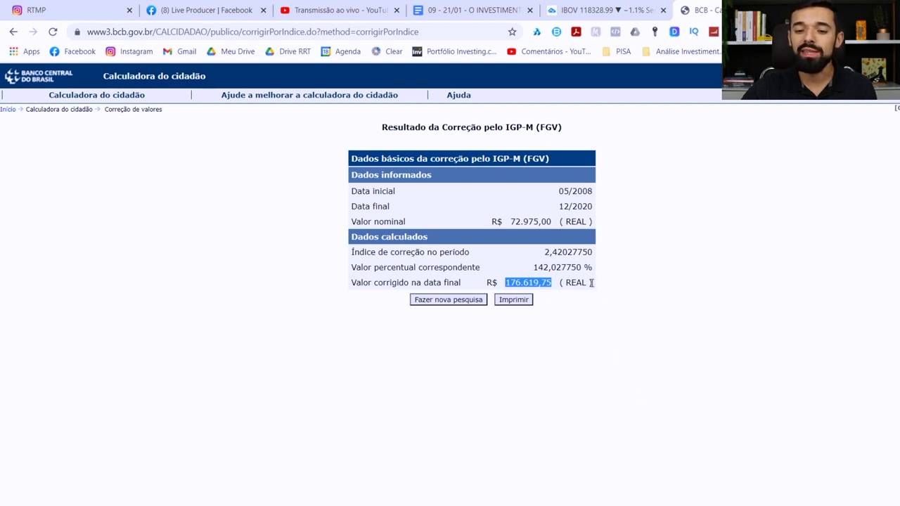
pyautogui.moveTo(592, 282); pyautogui.dragTo(506, 282)
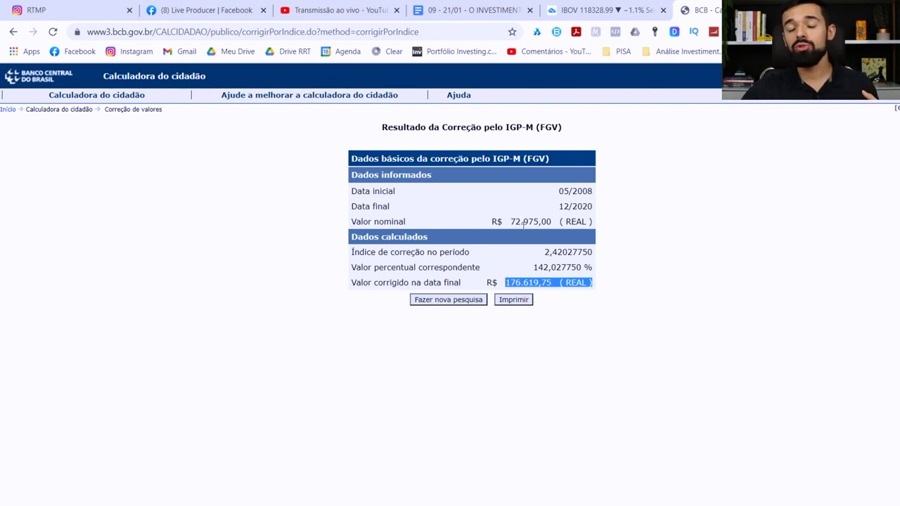
# - Return to the IBOV chart in TradingView and follow the index from its 2008 peak to its latest levels
pyautogui.click(606, 10)
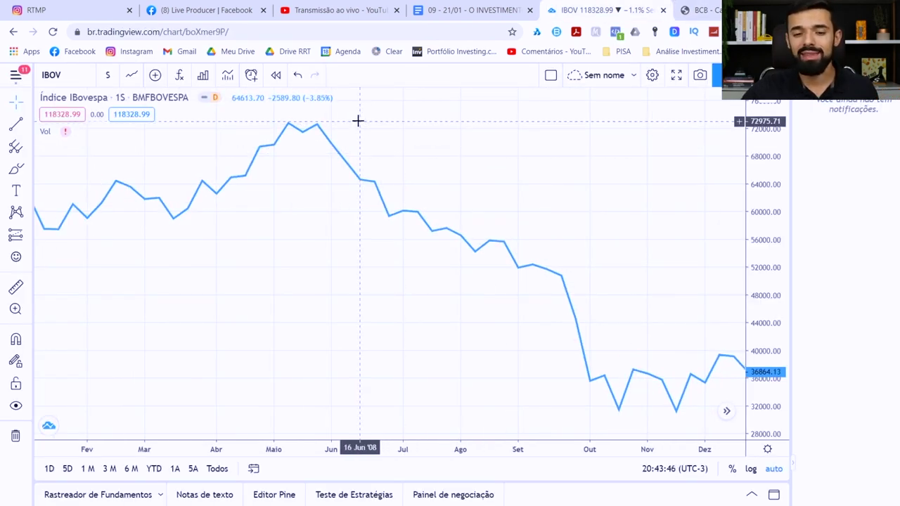
pyautogui.scroll(-3, 452, 170)
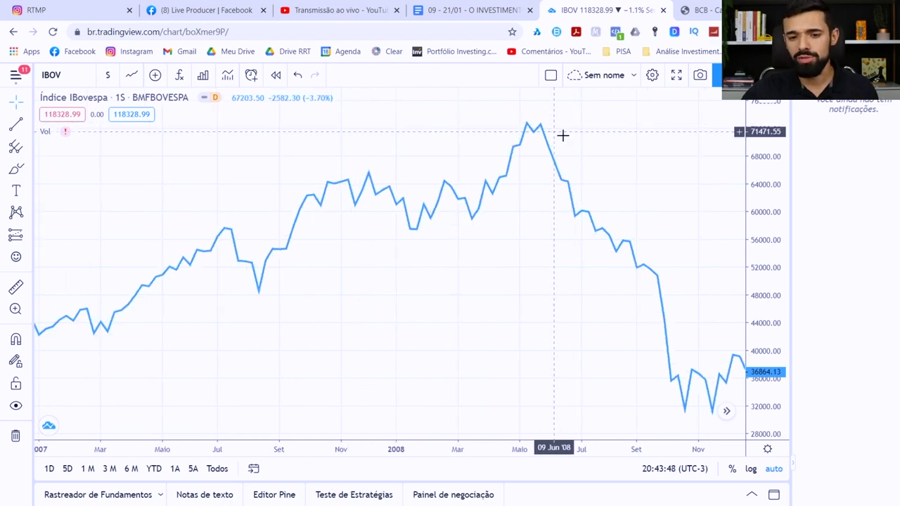
pyautogui.moveTo(563, 134); pyautogui.dragTo(267, 162)
pyautogui.scroll(-5, 510, 181)
pyautogui.scroll(-2, 535, 196)
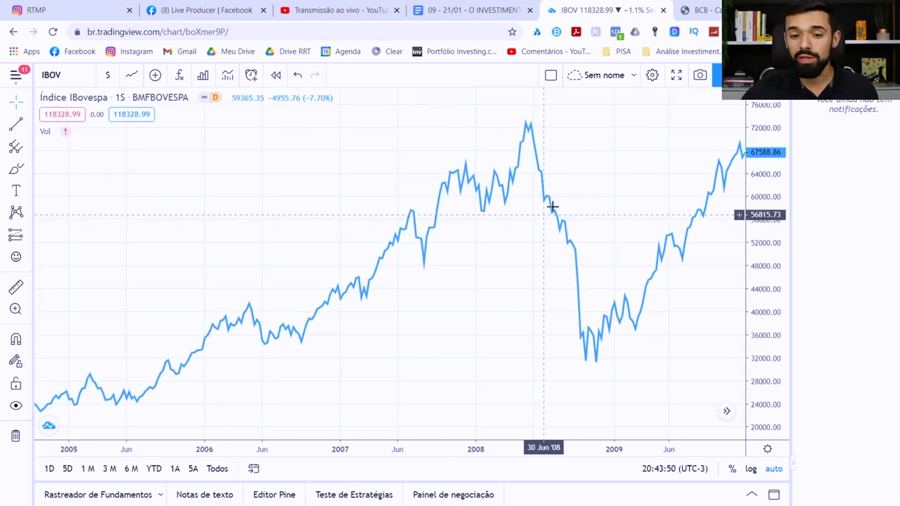
pyautogui.moveTo(542, 195); pyautogui.dragTo(203, 185)
pyautogui.moveTo(579, 171); pyautogui.dragTo(176, 175)
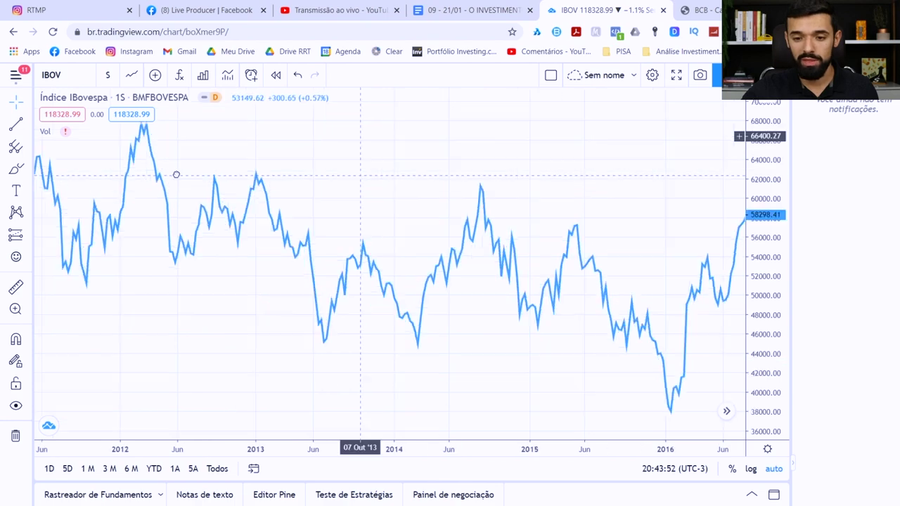
pyautogui.scroll(-2, 570, 185)
pyautogui.moveTo(462, 168); pyautogui.dragTo(446, 157)
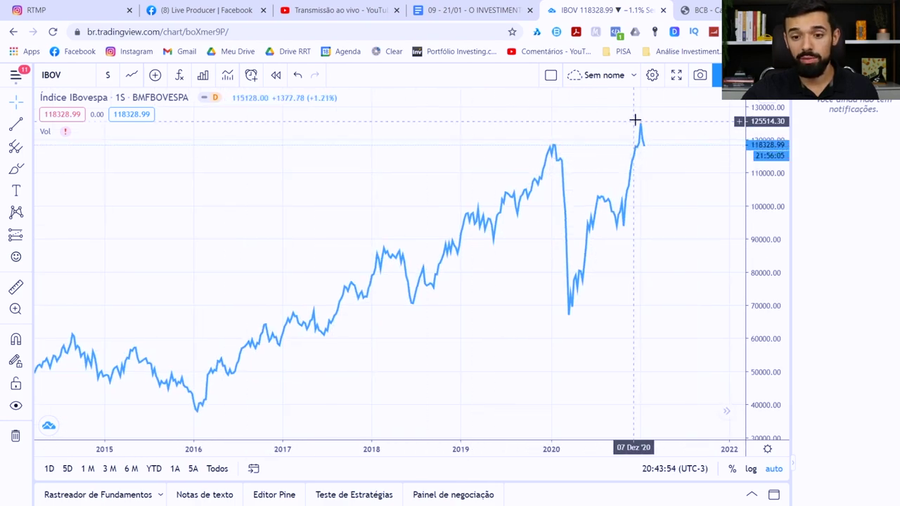
# - Compress the IBOV chart's price scale to include 160000 and compare the index's history with the calculator's IGP-M corrected value
pyautogui.moveTo(758, 112); pyautogui.dragTo(766, 302)
pyautogui.click(715, 8)
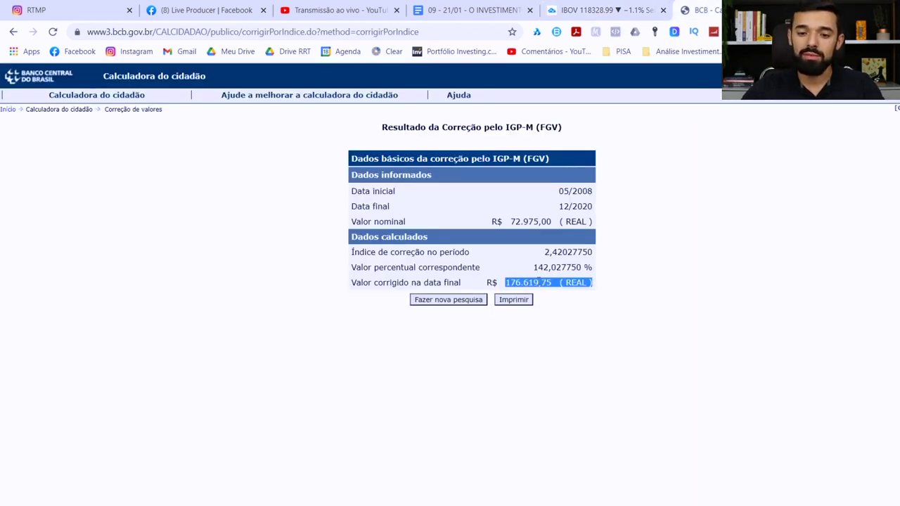
pyautogui.hotkey('ctrl', 'shift', 'Tab')
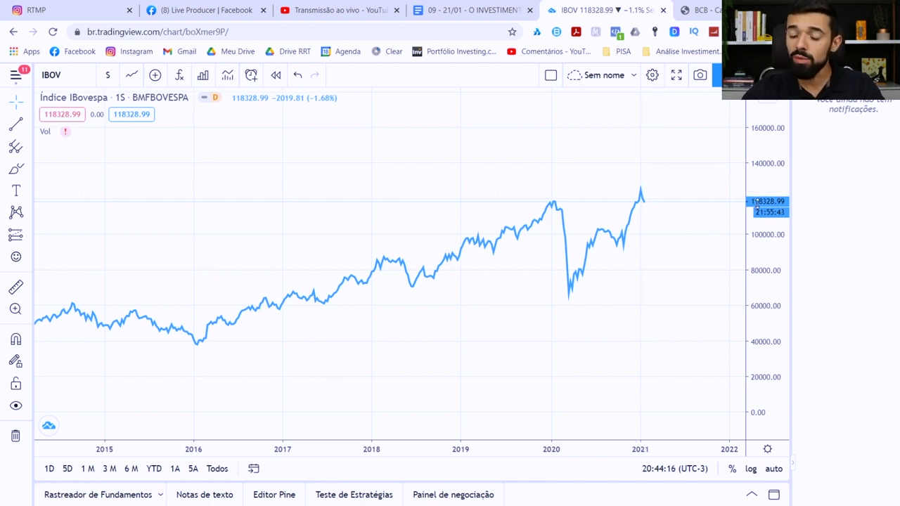
pyautogui.scroll(-5, 492, 231)
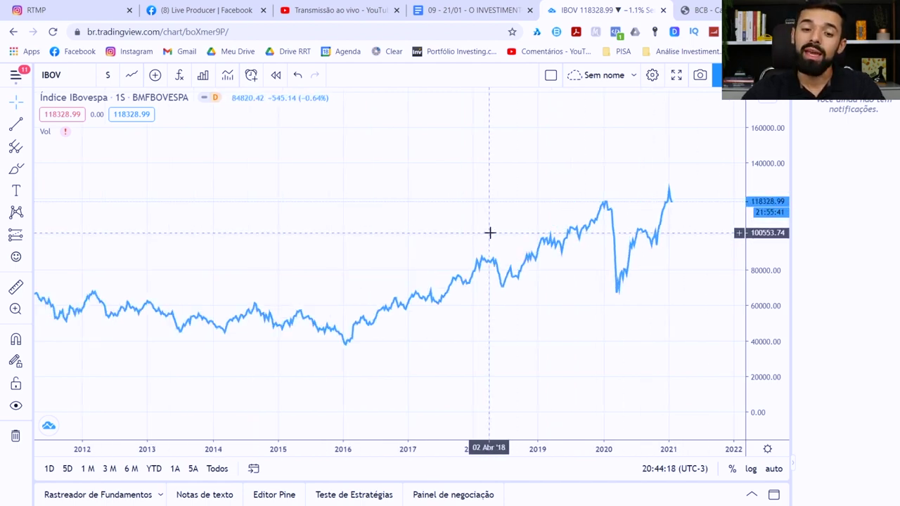
pyautogui.scroll(-2, 492, 231)
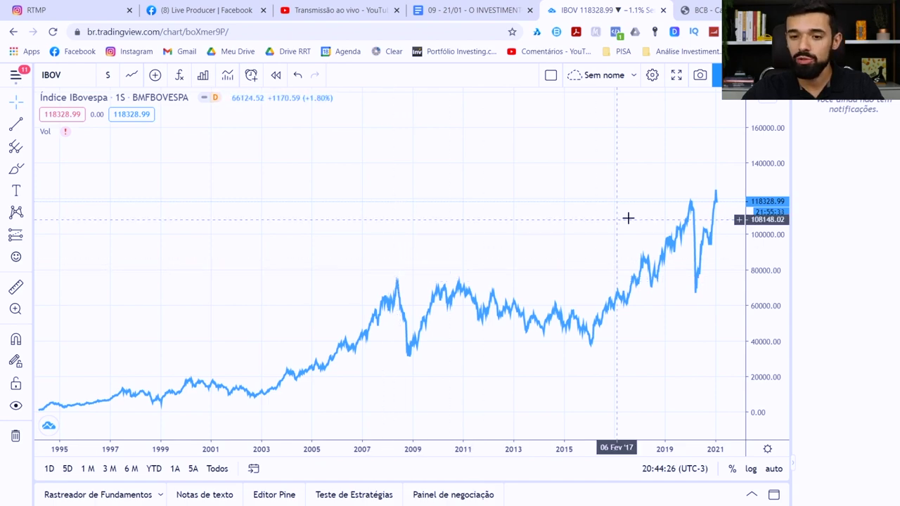
pyautogui.moveTo(626, 217); pyautogui.dragTo(566, 221)
pyautogui.scroll(3, 466, 213)
pyautogui.hotkey('ctrl', 'Tab')
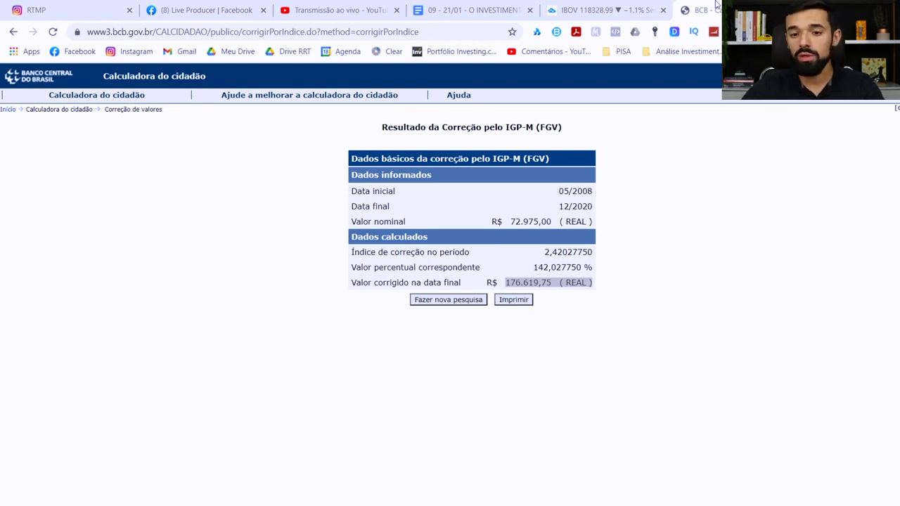
pyautogui.hotkey('ctrl', 'shift', 'Tab')
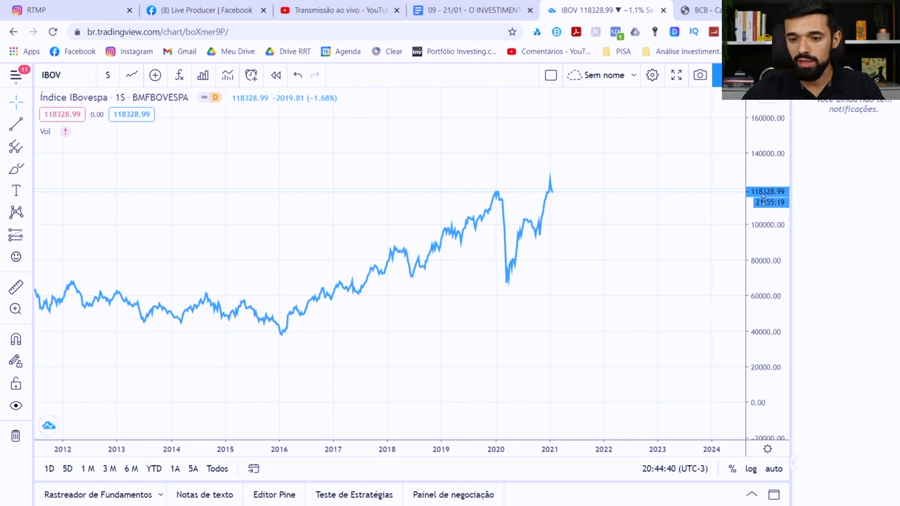
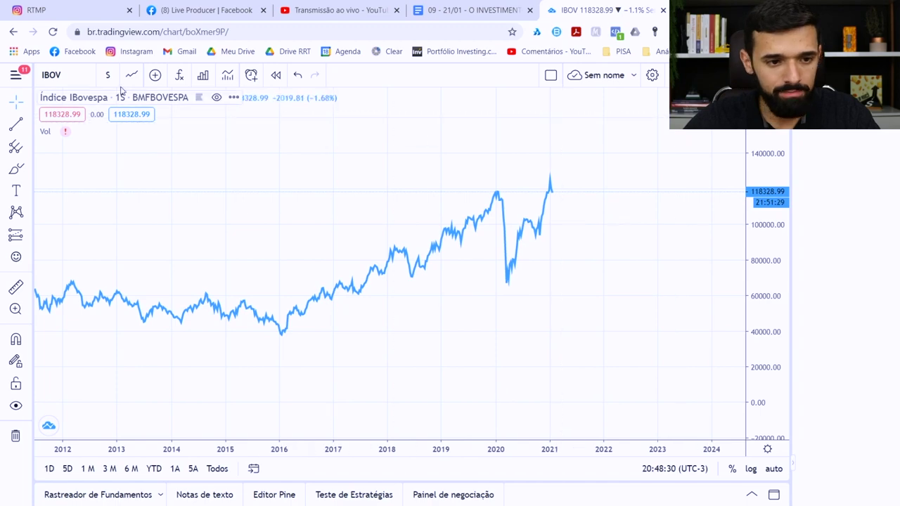
# - Change the chart's symbol to USDBRL
pyautogui.click(79, 73)
pyautogui.write('USDBRL')
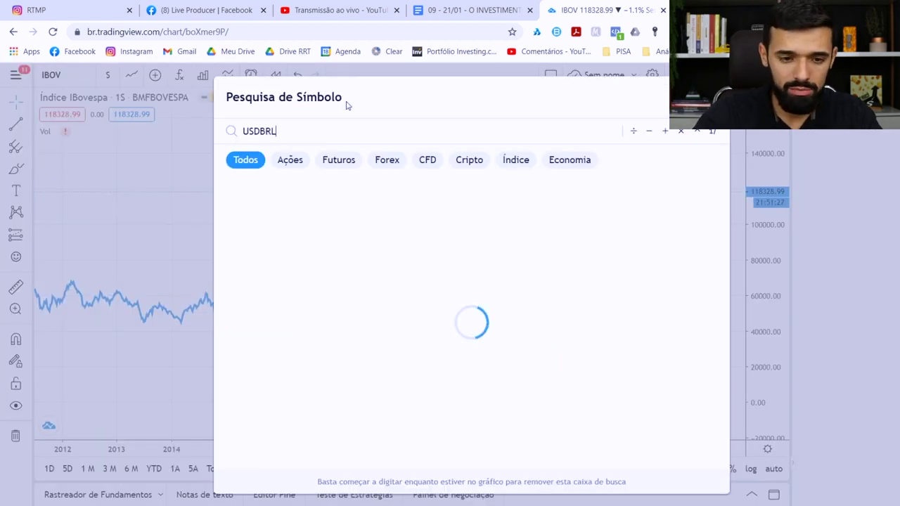
pyautogui.press('Return')
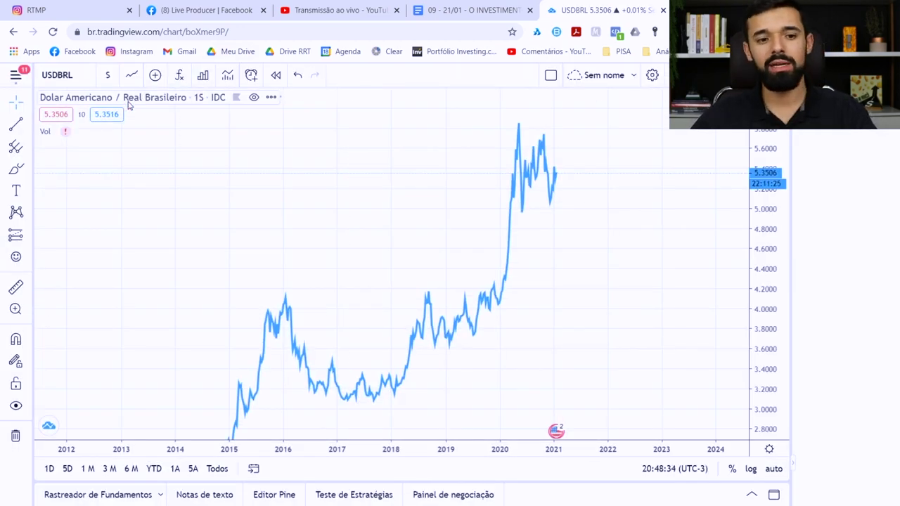
# - Rescale the USDBRL chart's time and price axes to examine the exchange rate in the years before 2015
pyautogui.scroll(3, 193, 261)
pyautogui.moveTo(193, 261); pyautogui.dragTo(442, 257)
pyautogui.scroll(-5, 304, 253)
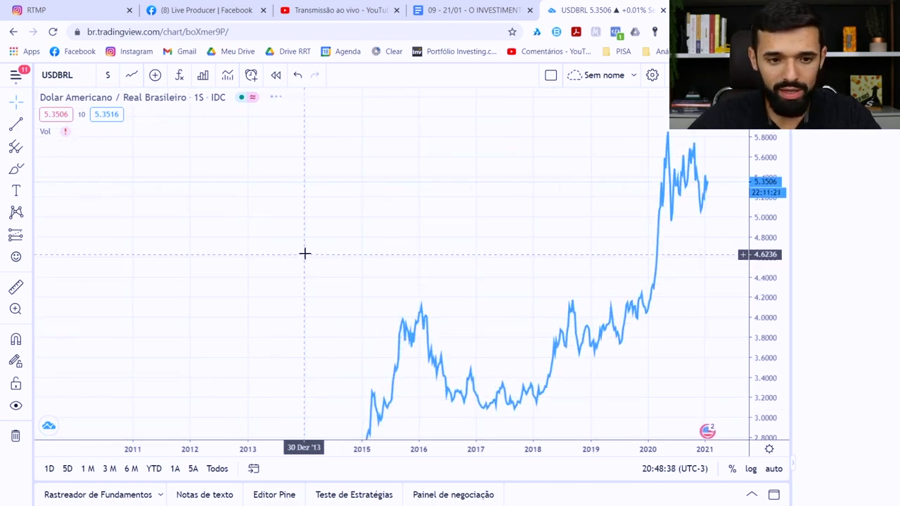
pyautogui.scroll(4, 355, 281)
pyautogui.scroll(-2, 302, 299)
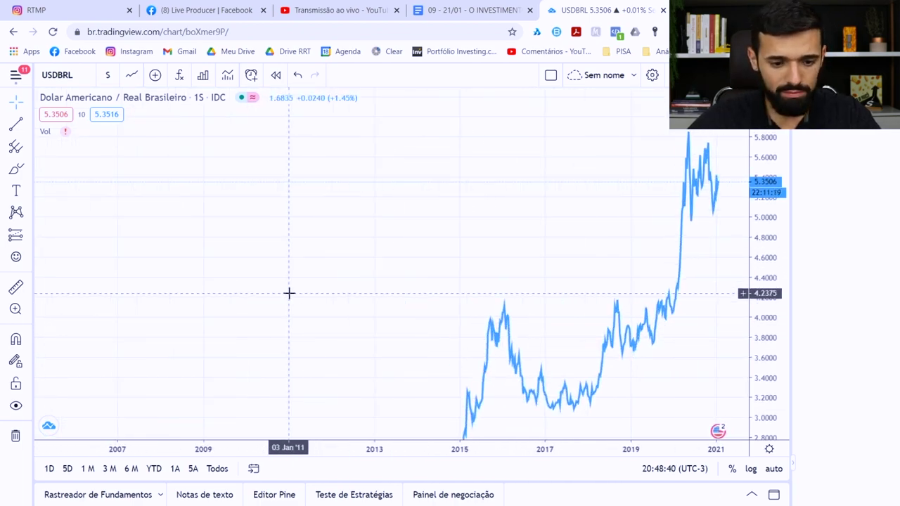
pyautogui.moveTo(766, 380); pyautogui.dragTo(765, 249)
pyautogui.click(773, 469)
pyautogui.scroll(-6, 443, 263)
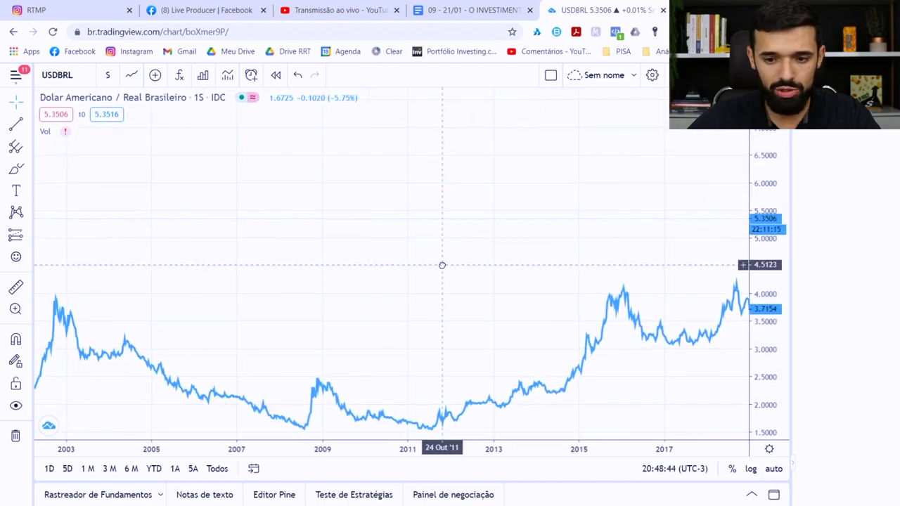
# - Reposition the USDBRL chart and adjust its price scale to examine the exchange rate from the 1990s through 2020
pyautogui.moveTo(462, 293); pyautogui.dragTo(406, 298)
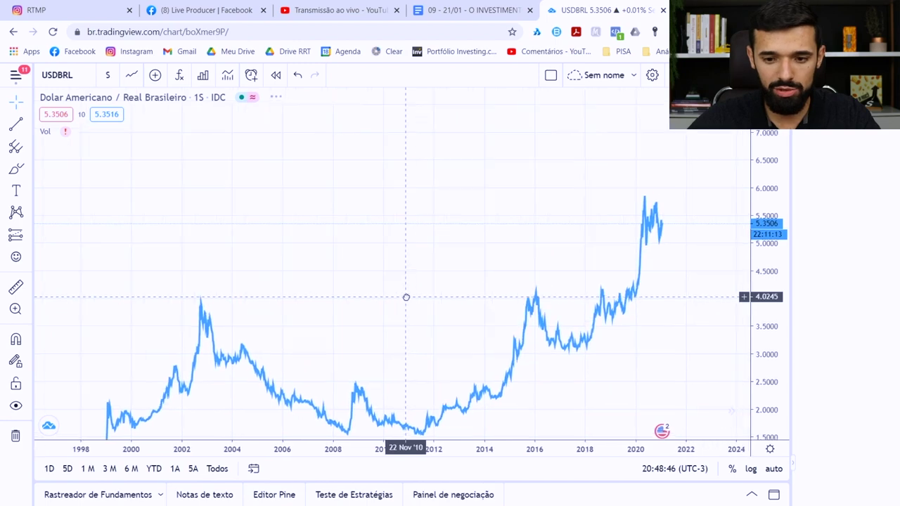
pyautogui.moveTo(772, 354); pyautogui.dragTo(773, 380)
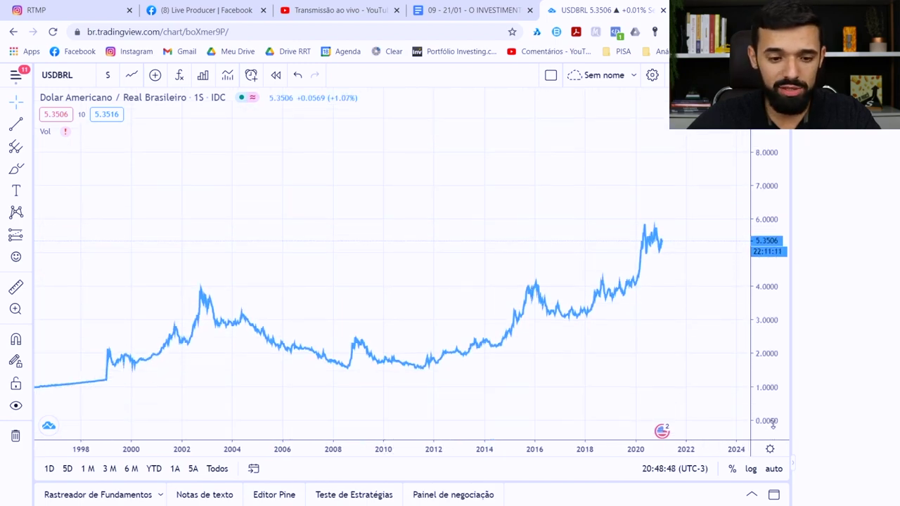
pyautogui.moveTo(771, 188); pyautogui.dragTo(775, 147)
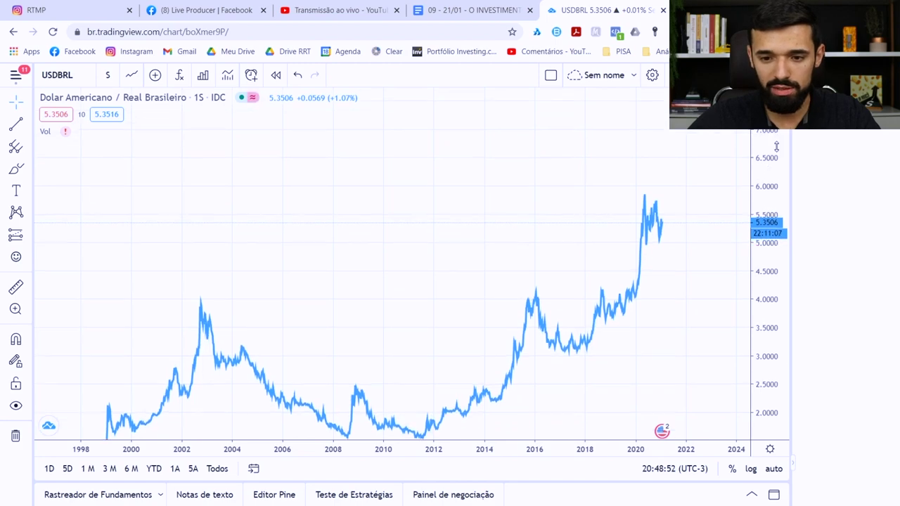
pyautogui.moveTo(736, 298); pyautogui.dragTo(770, 220)
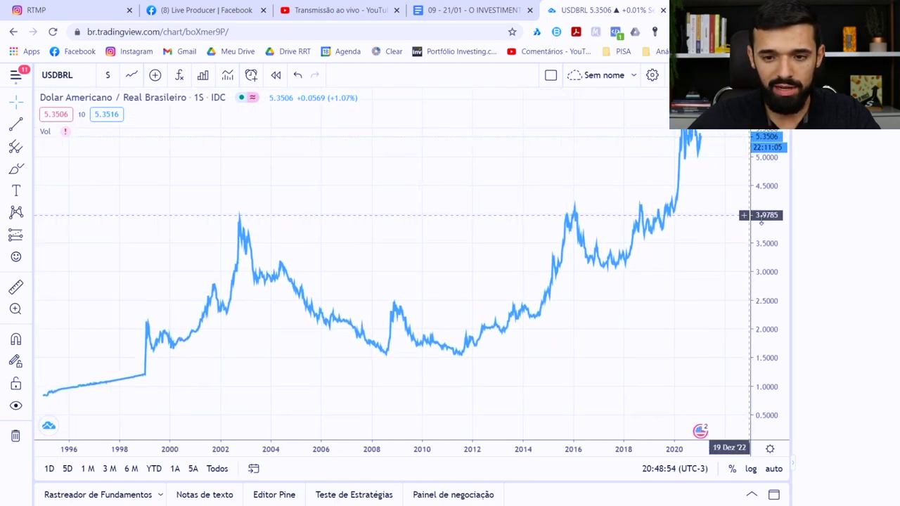
pyautogui.moveTo(442, 272); pyautogui.dragTo(462, 288)
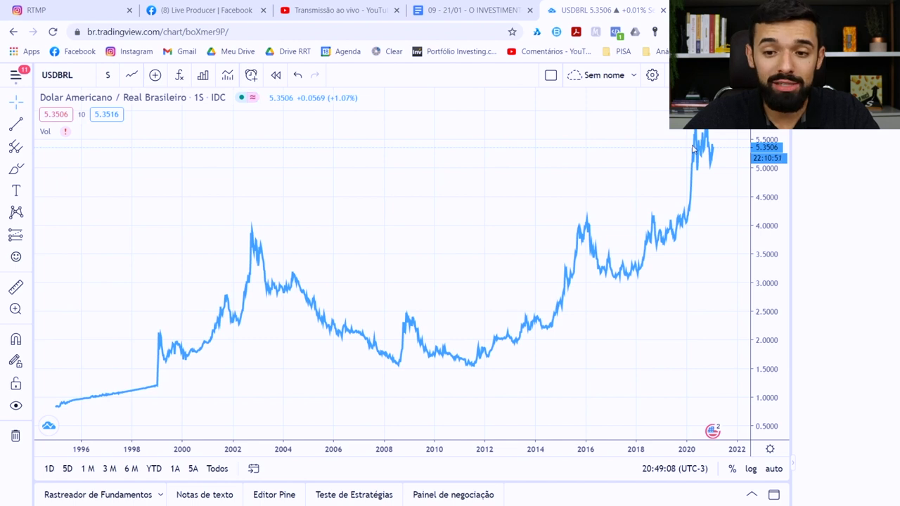
pyautogui.moveTo(615, 201); pyautogui.dragTo(623, 222)
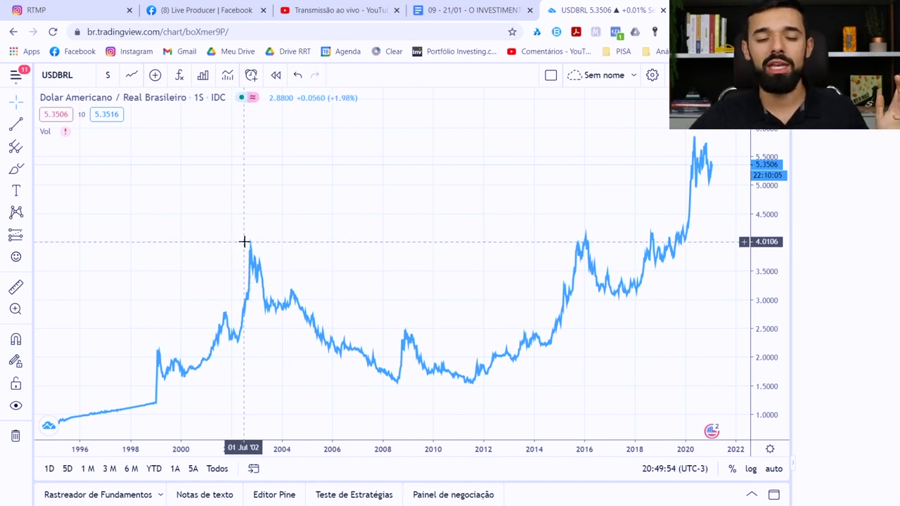
# - Examine the USDBRL chart's 2002 peak up close
pyautogui.moveTo(239, 255); pyautogui.dragTo(479, 235)
pyautogui.scroll(1, 485, 234)
pyautogui.scroll(2, 490, 232)
pyautogui.moveTo(360, 241); pyautogui.dragTo(598, 243)
pyautogui.scroll(2, 520, 255)
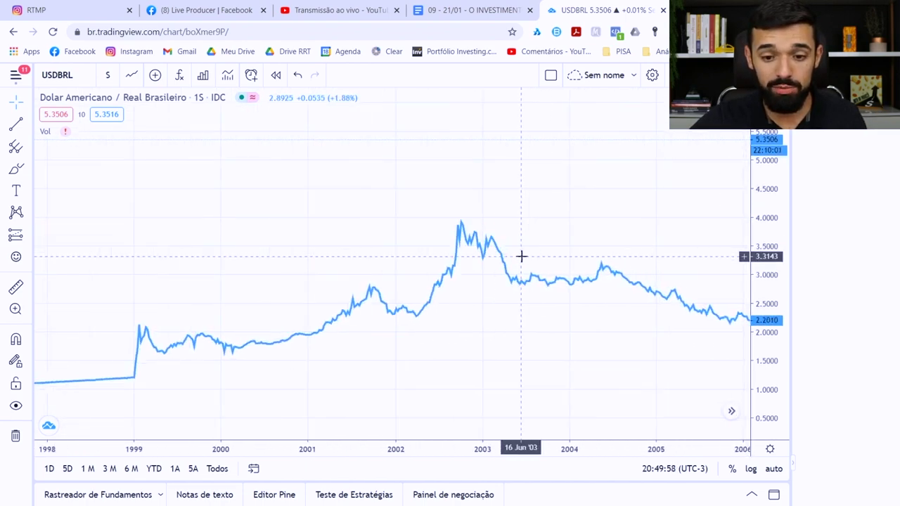
pyautogui.moveTo(521, 256); pyautogui.dragTo(568, 198)
pyautogui.scroll(3, 498, 247)
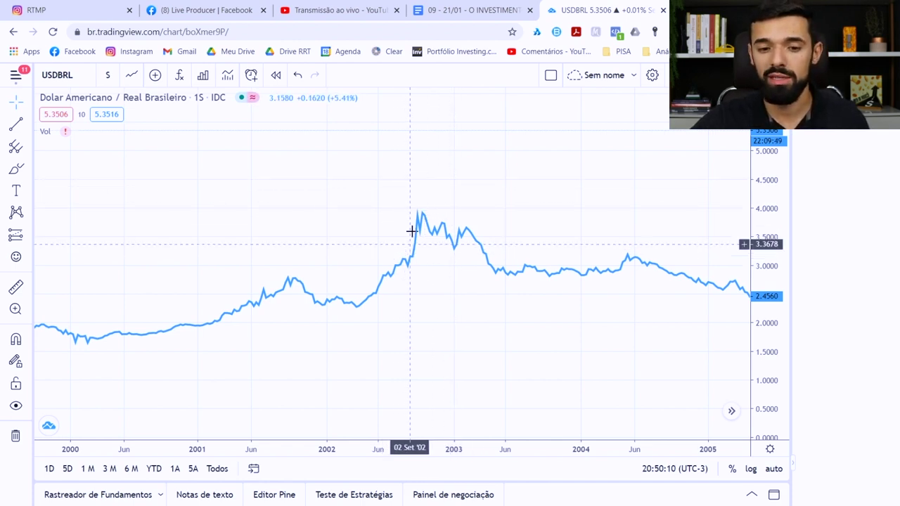
# - Follow the USDBRL rate from the late 1990s past its 2002 peak to the latest levels
pyautogui.scroll(-3, 420, 217)
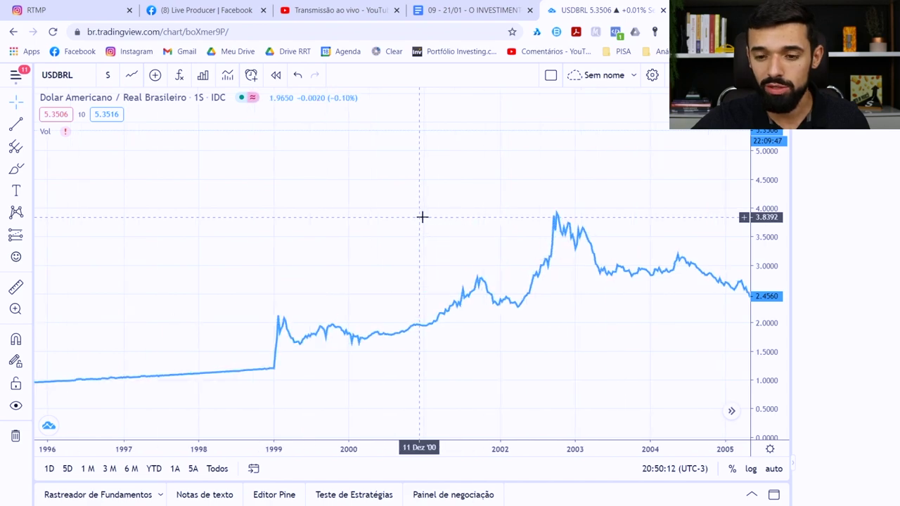
pyautogui.moveTo(419, 217); pyautogui.dragTo(151, 249)
pyautogui.scroll(-3, 265, 237)
pyautogui.scroll(-3, 513, 246)
pyautogui.moveTo(513, 246); pyautogui.dragTo(252, 281)
pyautogui.scroll(2, 257, 283)
pyautogui.scroll(-3, 255, 283)
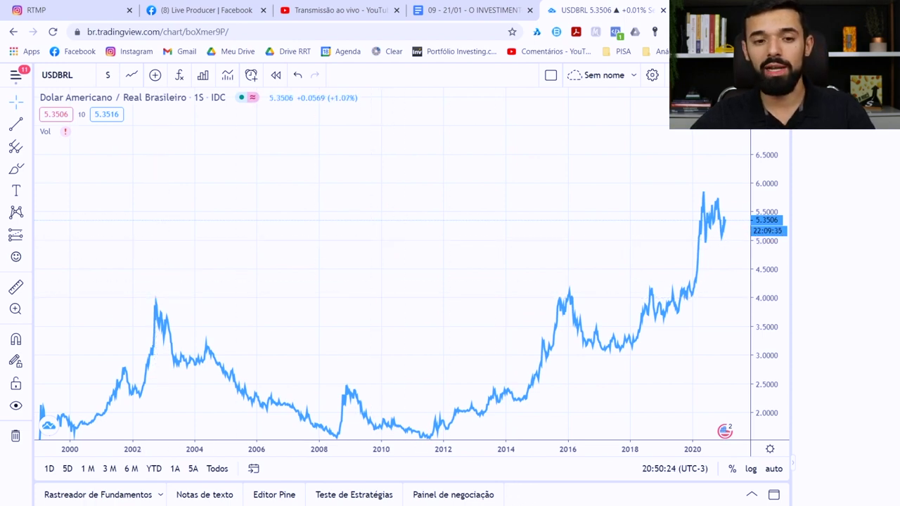
# - Start a new correction in the Banco Central calculator and enter 3,95 as the value for the IGP-M (FGV) index
pyautogui.hotkey('ctrl', 'Tab')
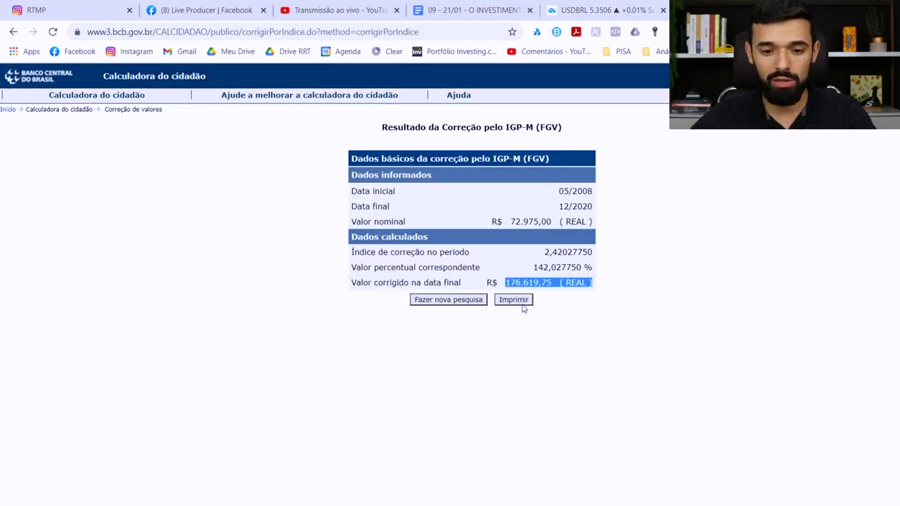
pyautogui.click(456, 300)
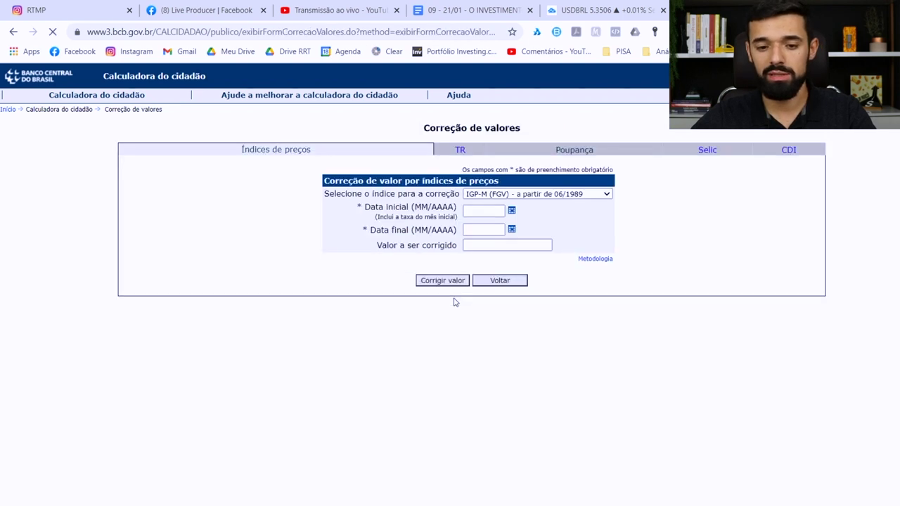
pyautogui.click(500, 245)
pyautogui.write('0,03')
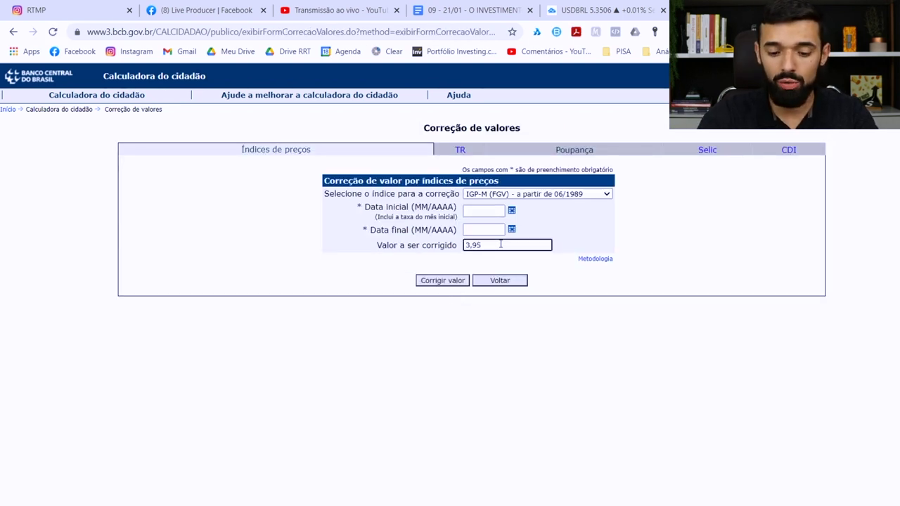
pyautogui.click(553, 297)
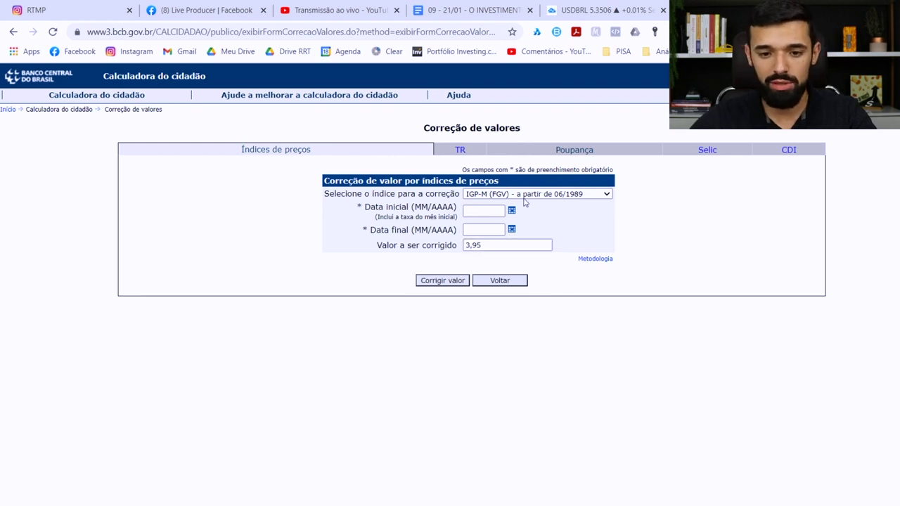
# - Return to the USDBRL chart in TradingView and check the month of the 2002 peak
pyautogui.click(606, 8)
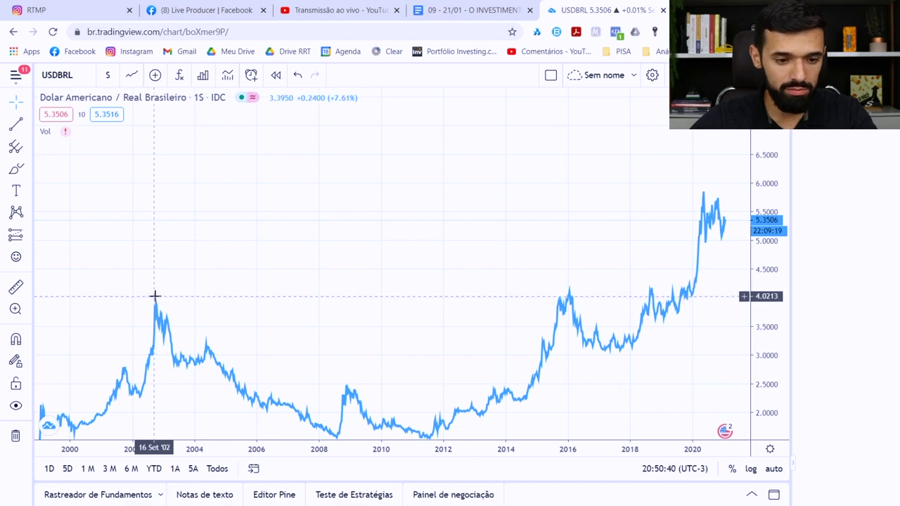
pyautogui.scroll(3, 155, 297)
pyautogui.moveTo(155, 298); pyautogui.dragTo(707, 241)
pyautogui.scroll(5, 324, 262)
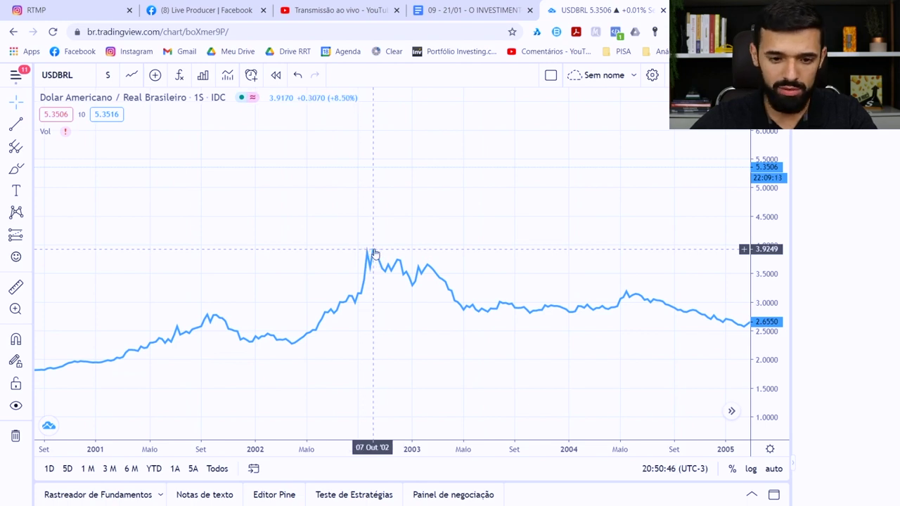
# - In the Banco Central calculator, set the initial date to 10/2002 and the final date to 12/2020, and calculate the corrected value
pyautogui.hotkey('ctrl', 'Tab')
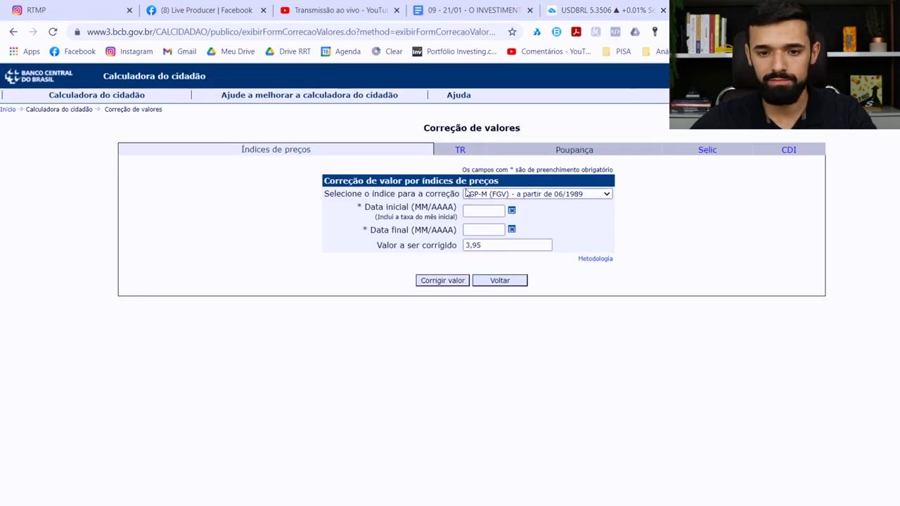
pyautogui.click(475, 209)
pyautogui.write('10/2002')
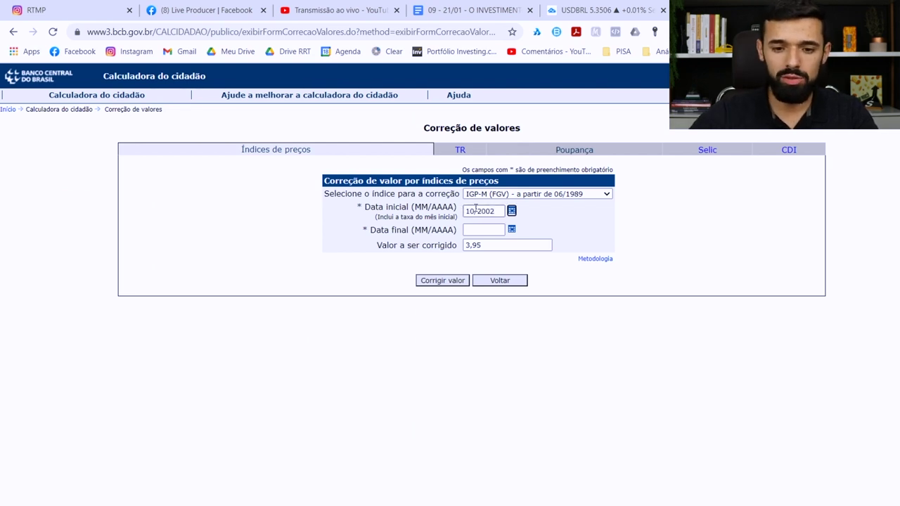
pyautogui.click(496, 227)
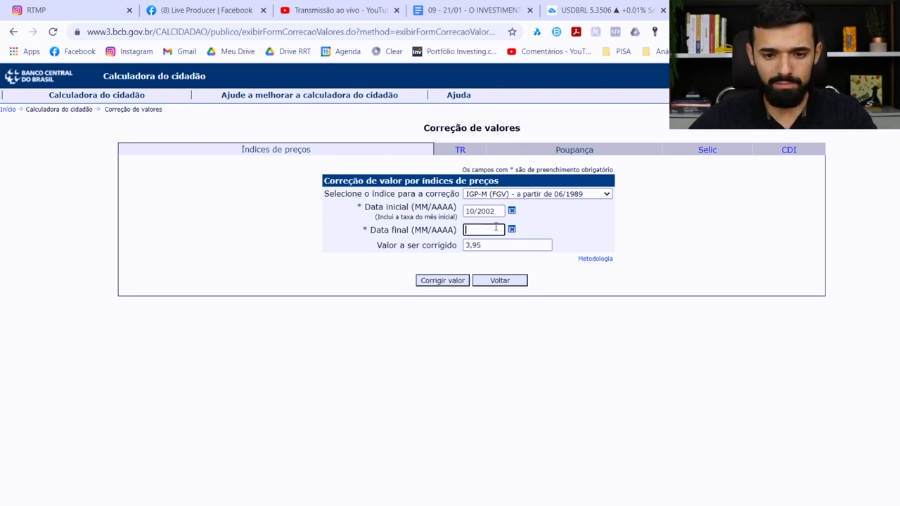
pyautogui.write('12/2020')
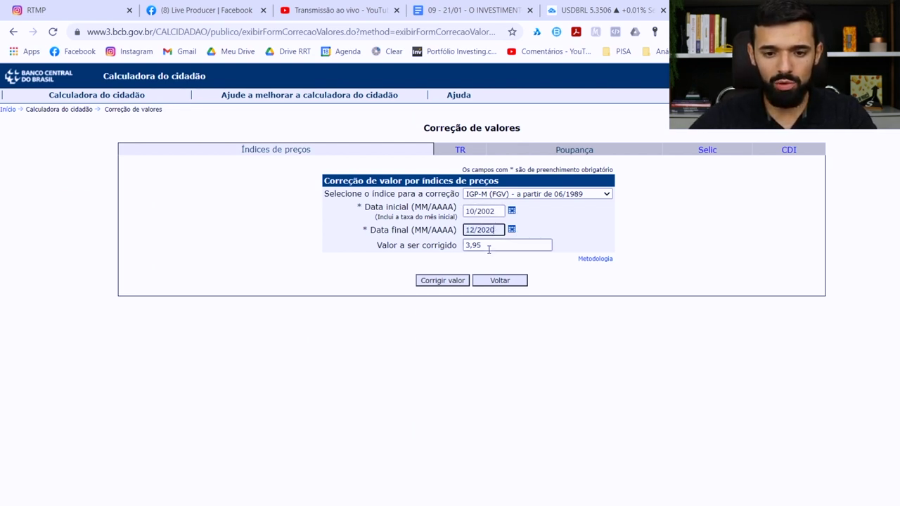
pyautogui.click(457, 282)
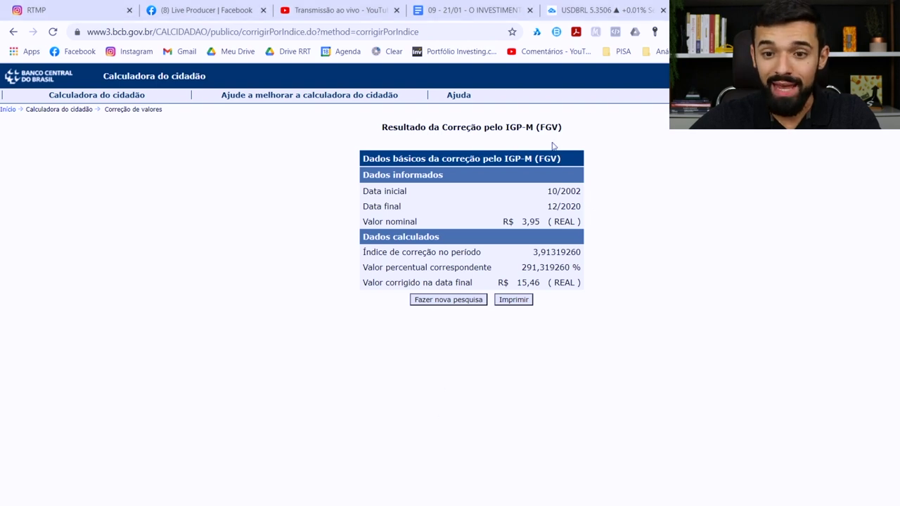
# - Compare the IGP-M corrected value in the calculator with the 2002 peak on the USDBRL chart
pyautogui.click(594, 8)
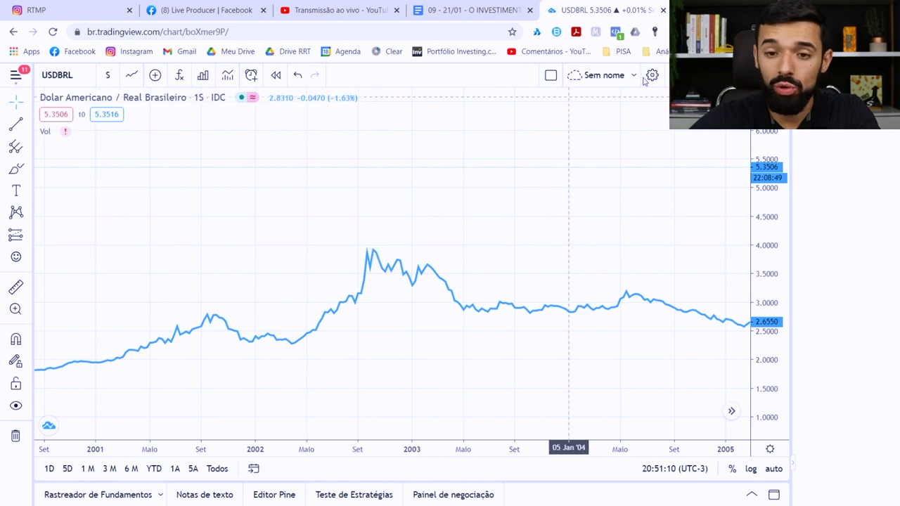
pyautogui.click(725, 10)
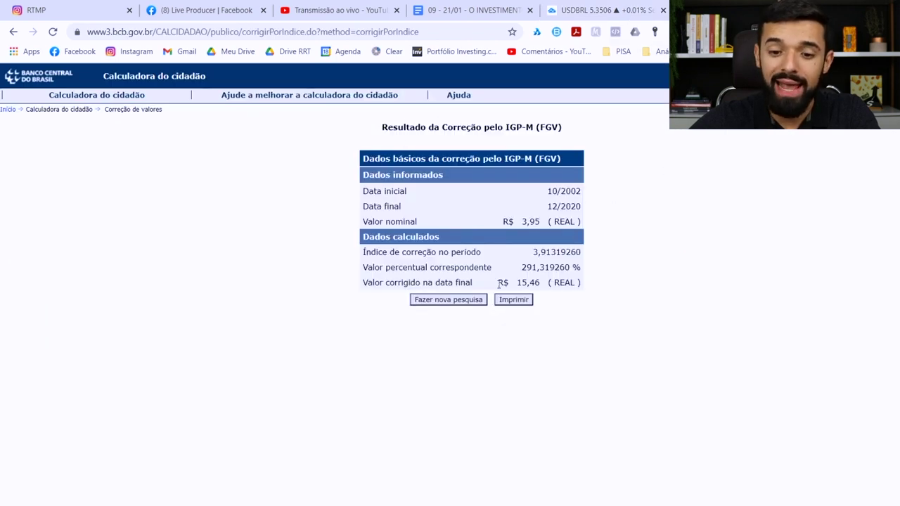
pyautogui.moveTo(499, 282); pyautogui.dragTo(574, 283)
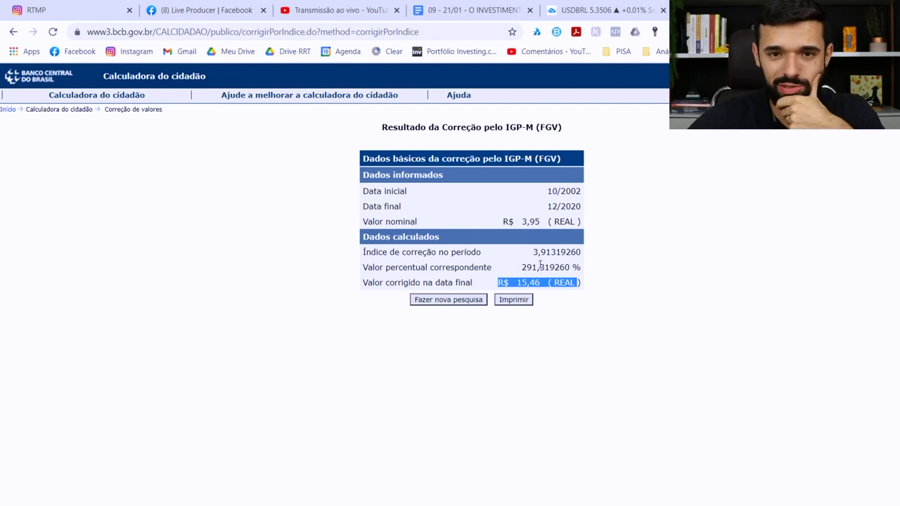
pyautogui.click(623, 11)
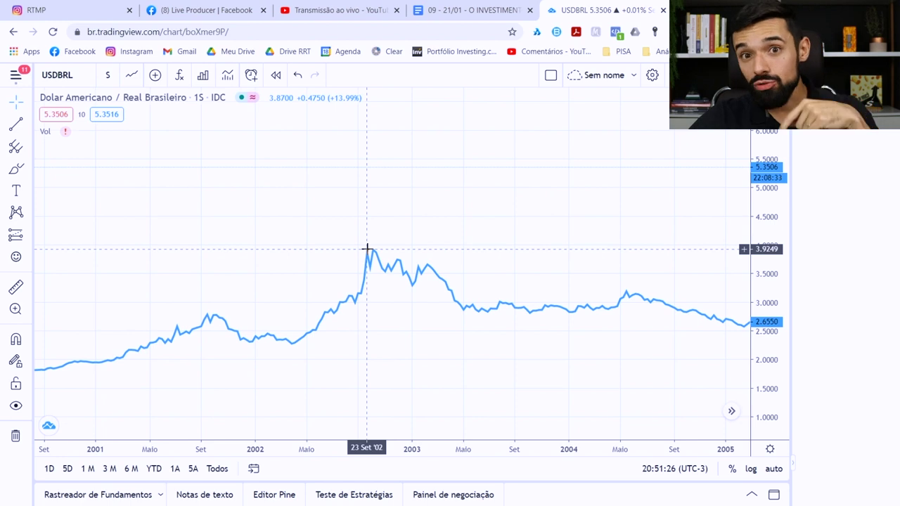
pyautogui.click(738, 10)
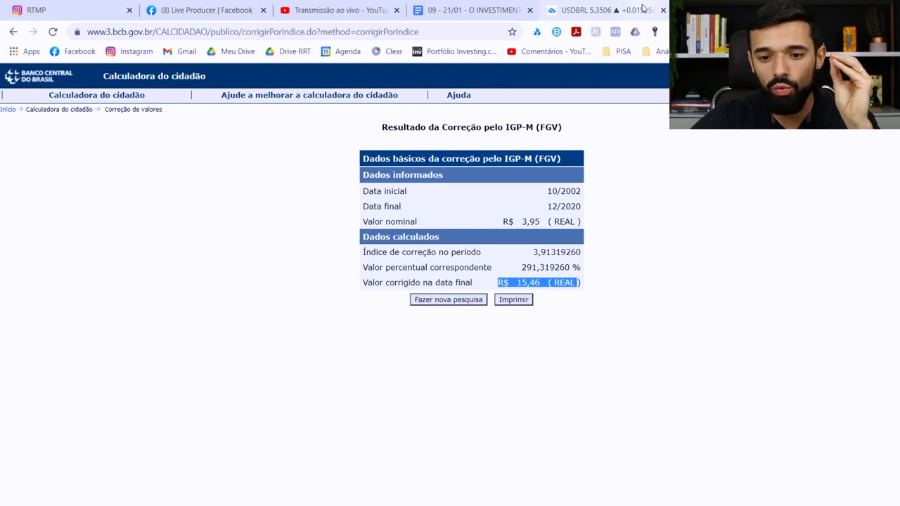
# - Return to the USDBRL chart in TradingView and compare its 2002 peak with the rate's movement up to 2020
pyautogui.click(642, 9)
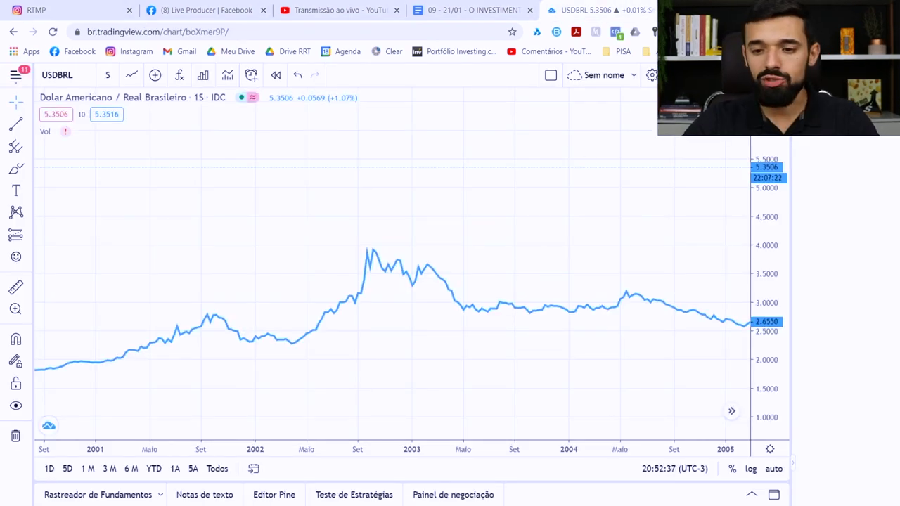
pyautogui.scroll(-4, 583, 283)
pyautogui.scroll(-5, 609, 255)
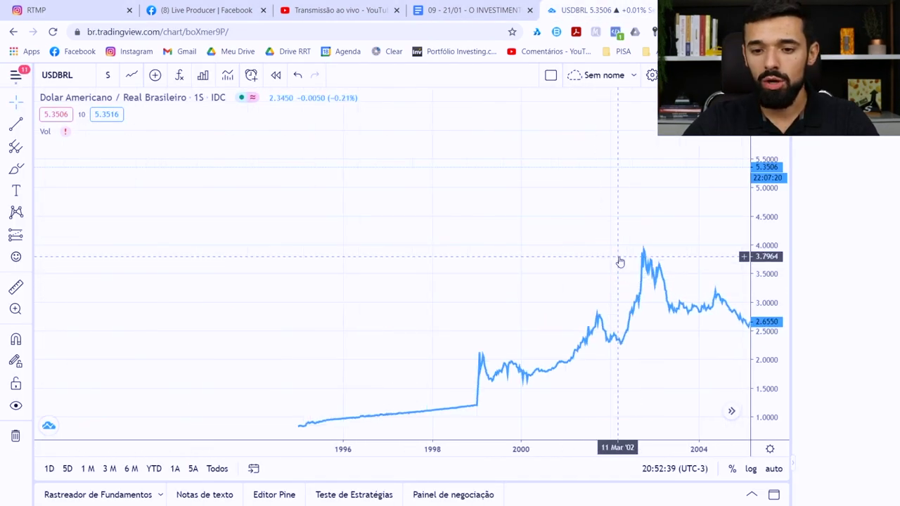
pyautogui.moveTo(668, 255); pyautogui.dragTo(272, 267)
pyautogui.moveTo(540, 251); pyautogui.dragTo(359, 267)
pyautogui.scroll(-3, 359, 267)
pyautogui.scroll(-2, 450, 268)
pyautogui.moveTo(450, 268); pyautogui.dragTo(415, 265)
pyautogui.scroll(2, 337, 323)
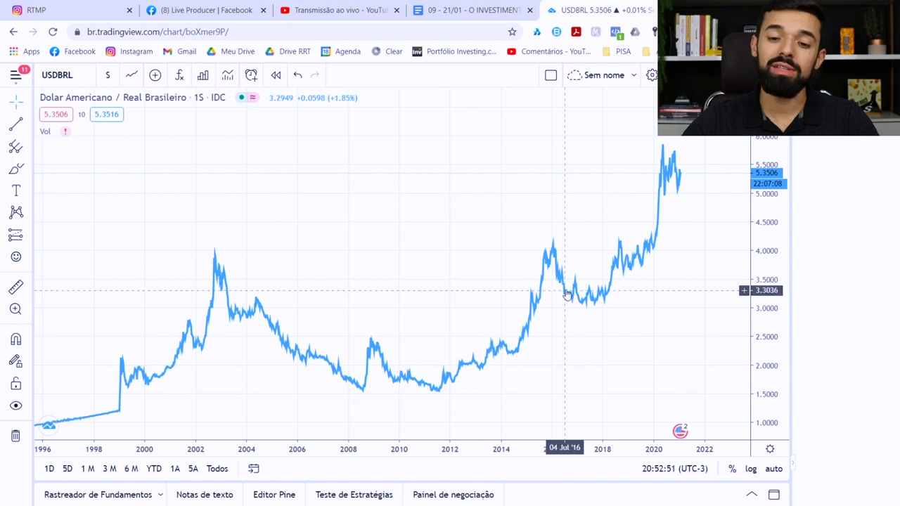
pyautogui.moveTo(536, 212); pyautogui.dragTo(591, 204)
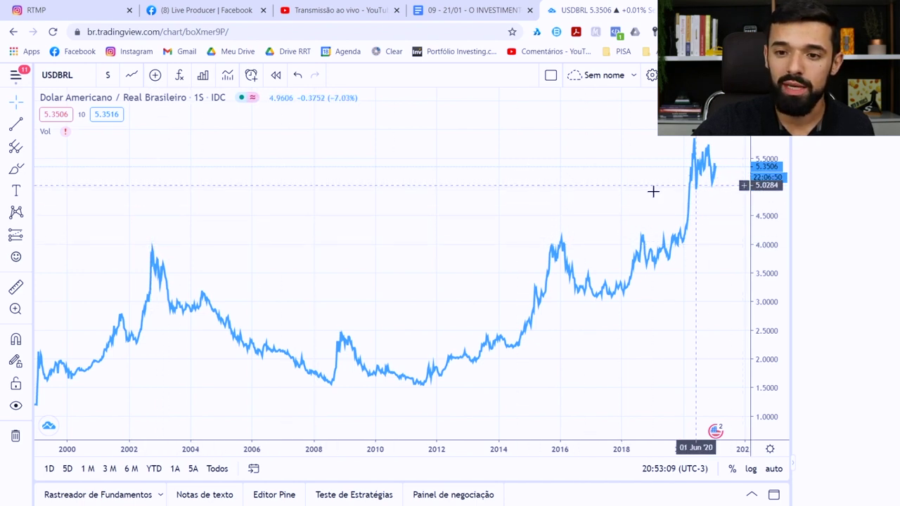
# - Review the nominal value and initial date in the calculator's IGP-M correction result
pyautogui.hotkey('ctrl', 'Tab')
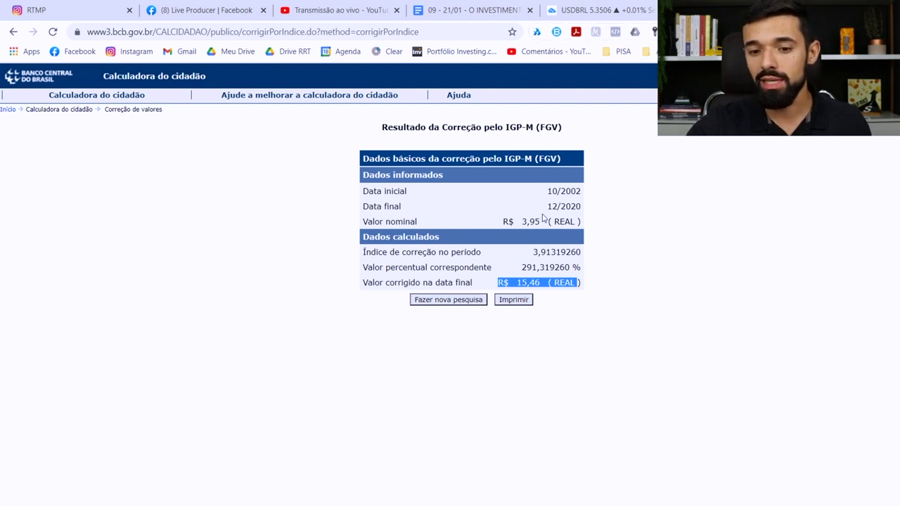
pyautogui.moveTo(521, 221); pyautogui.dragTo(583, 197)
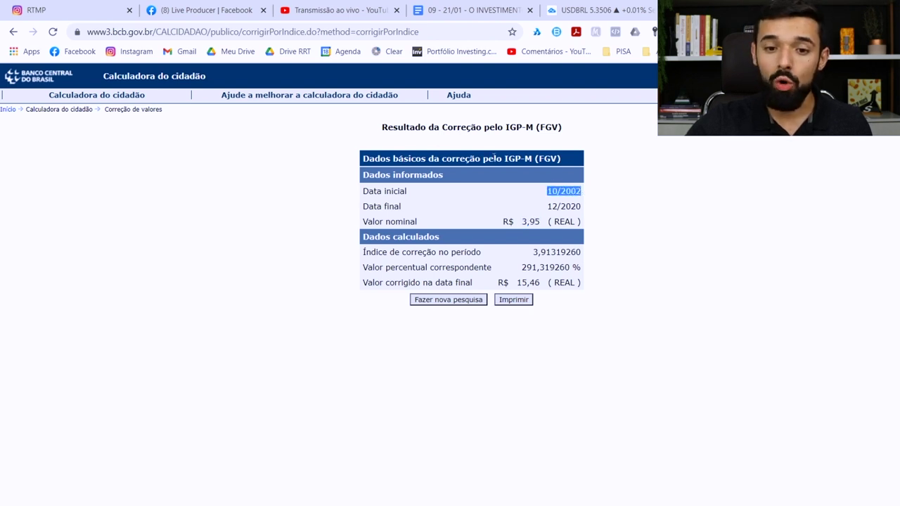
# - Review the index name, dates, nominal value and corrected value in the calculator's IGP-M correction result
pyautogui.moveTo(502, 158); pyautogui.dragTo(567, 162)
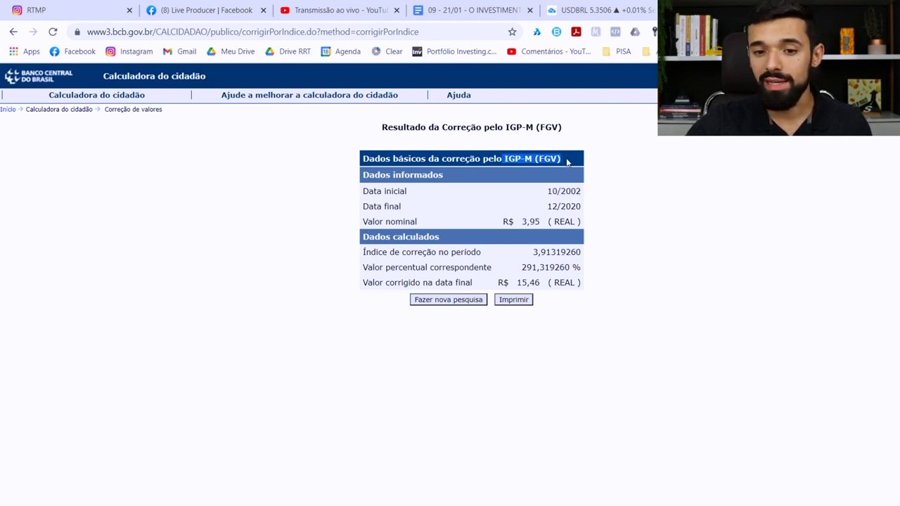
pyautogui.click(568, 162)
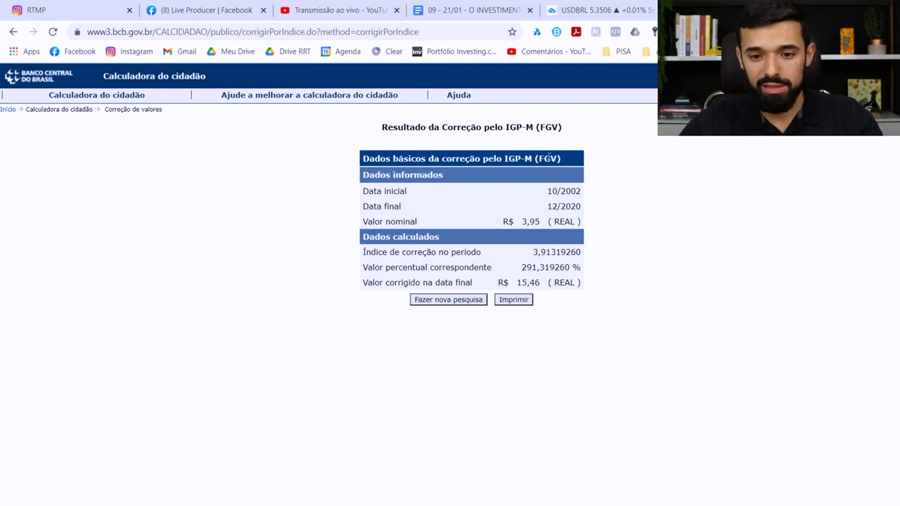
pyautogui.moveTo(546, 191); pyautogui.dragTo(583, 209)
pyautogui.doubleClick(538, 222)
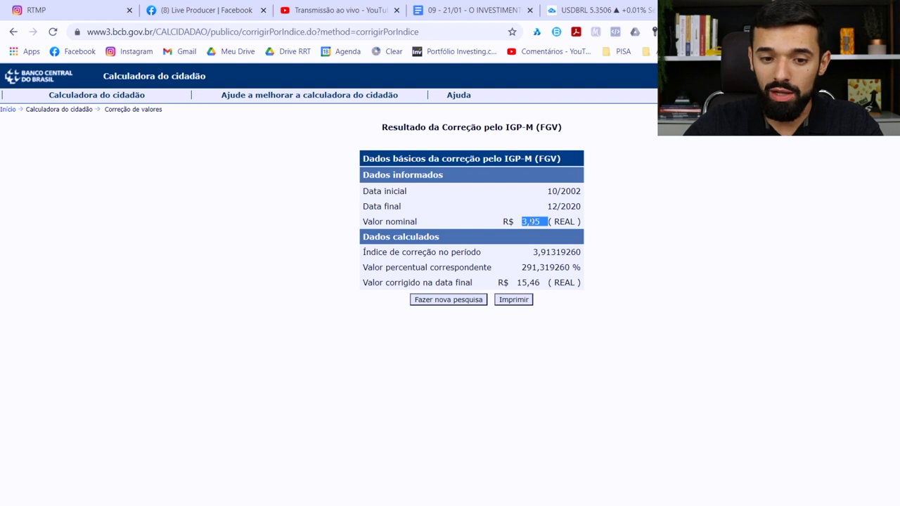
pyautogui.moveTo(498, 282); pyautogui.dragTo(582, 282)
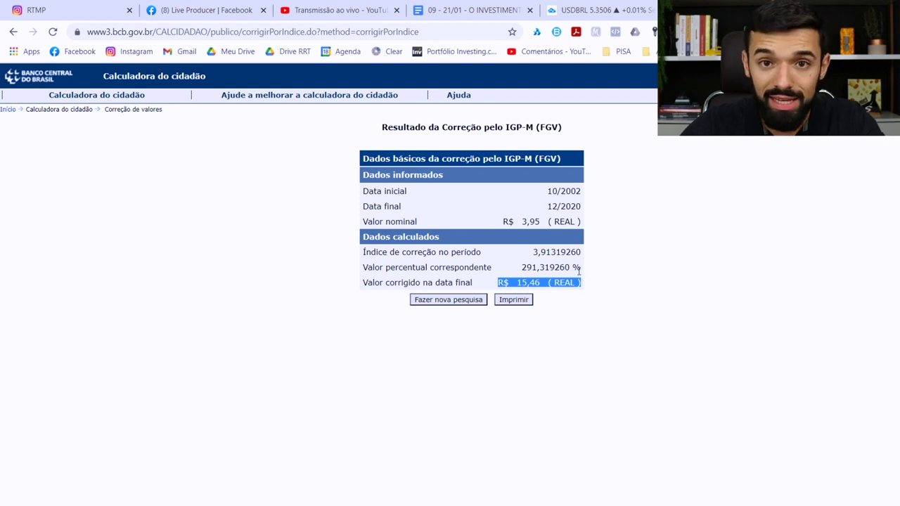
pyautogui.click(549, 280)
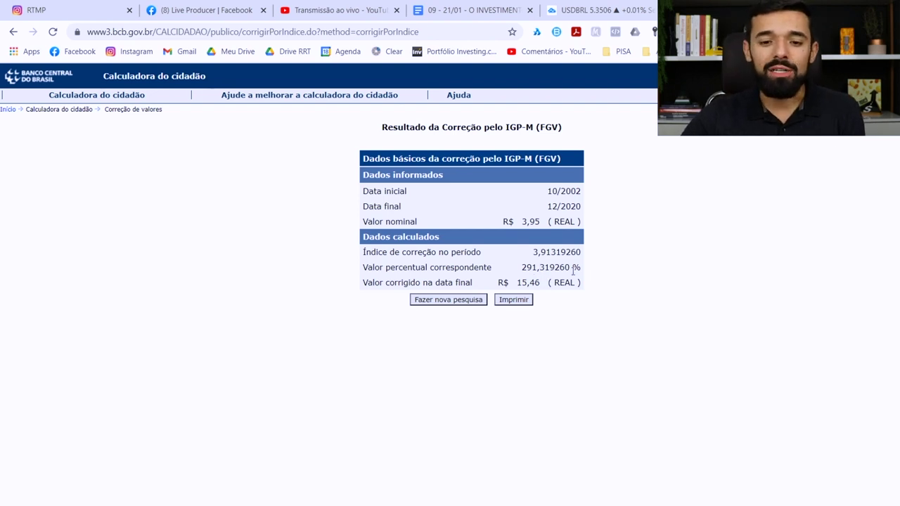
# - Return to the USDBRL chart in TradingView, dismiss the advertisement, and compare the recent rate with the calculator's IGP-M corrected value
pyautogui.click(602, 10)
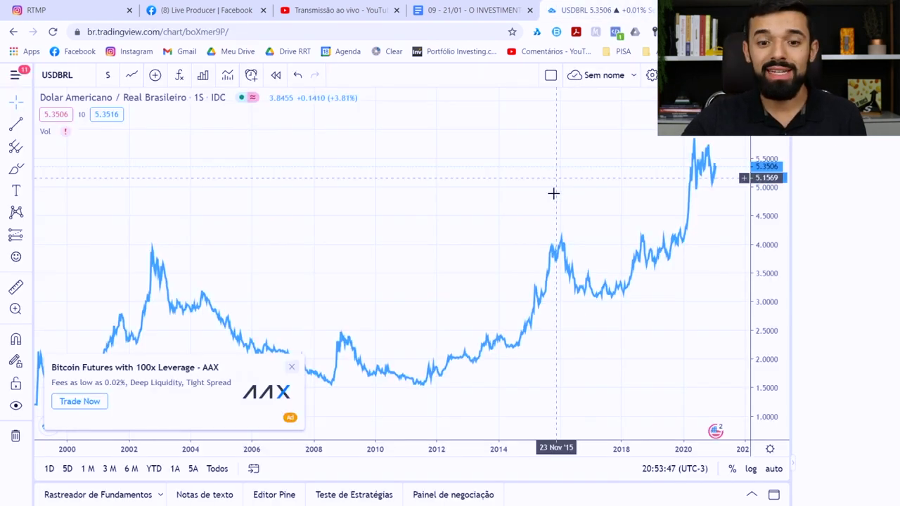
pyautogui.click(291, 367)
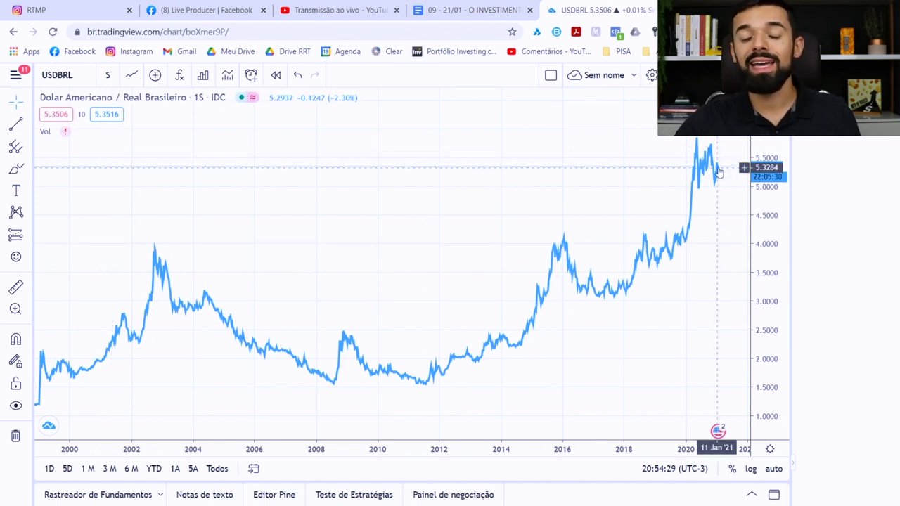
pyautogui.moveTo(723, 207); pyautogui.dragTo(679, 218)
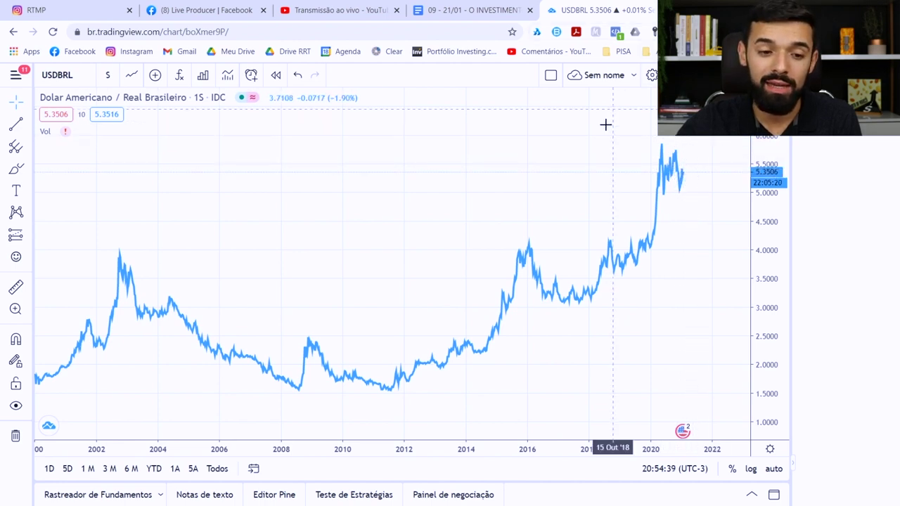
pyautogui.hotkey('ctrl', 'Tab')
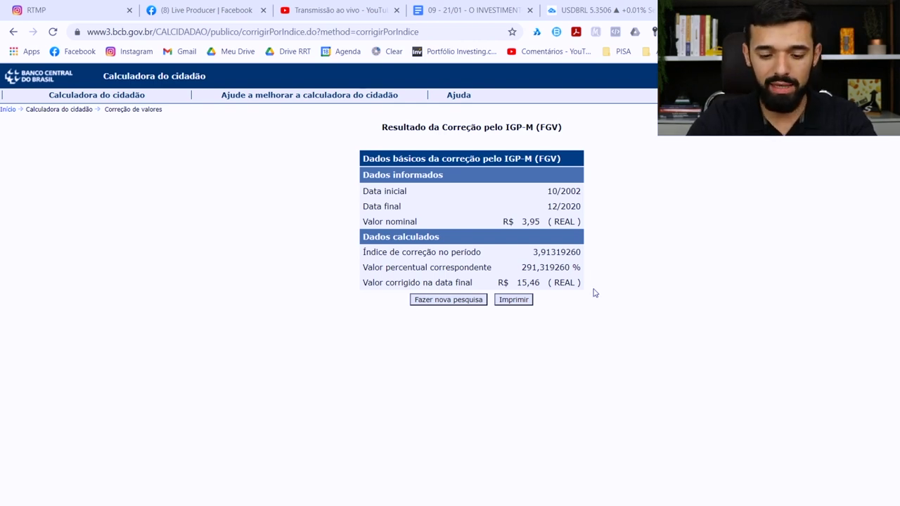
pyautogui.hotkey('ctrl', 'shift', 'Tab')
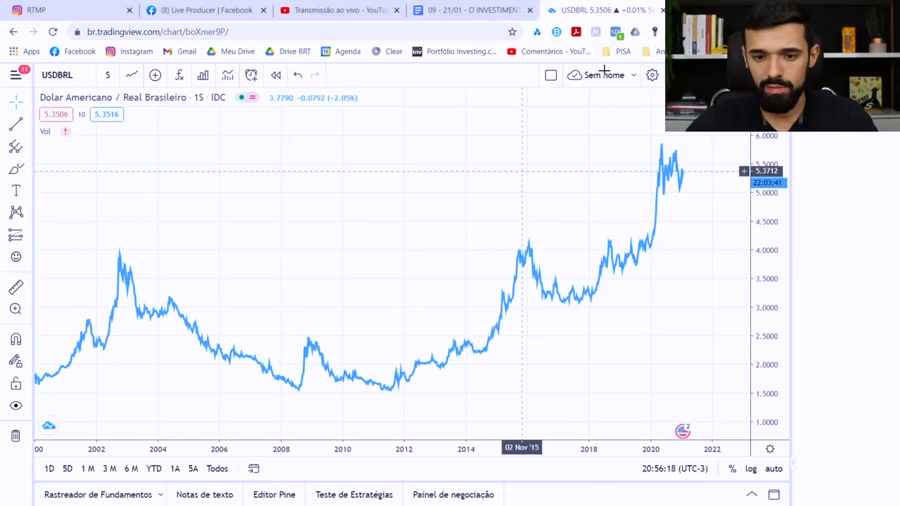
# - In the Banco Central calculator, correct the value 3,95 by IPCA (IBGE) from 10/2002 to 12/2020 and examine the corrected value
pyautogui.hotkey('ctrl', 'Tab')
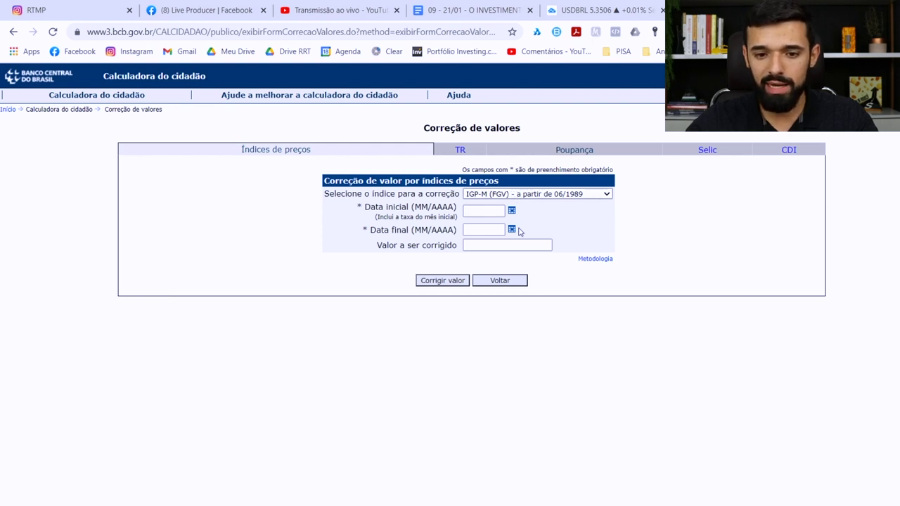
pyautogui.click(593, 235)
pyautogui.click(470, 211)
pyautogui.write('10/2002')
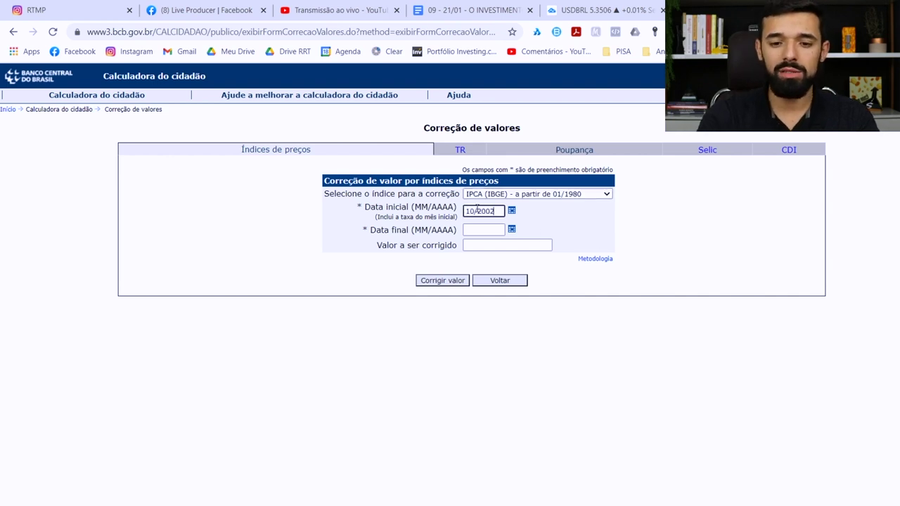
pyautogui.press('Tab')
pyautogui.write('12/2020')
pyautogui.press('Tab')
pyautogui.write('0,03')
pyautogui.click(450, 282)
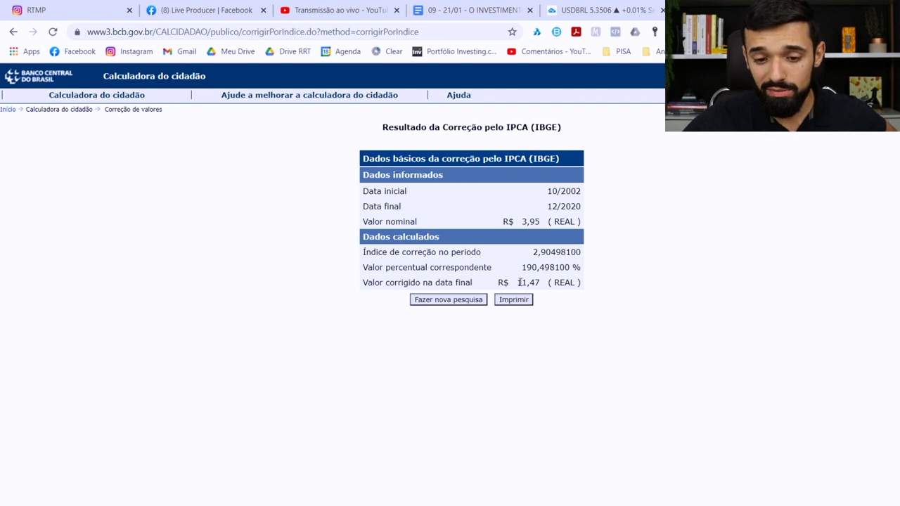
pyautogui.moveTo(519, 282); pyautogui.dragTo(583, 284)
pyautogui.click(577, 281)
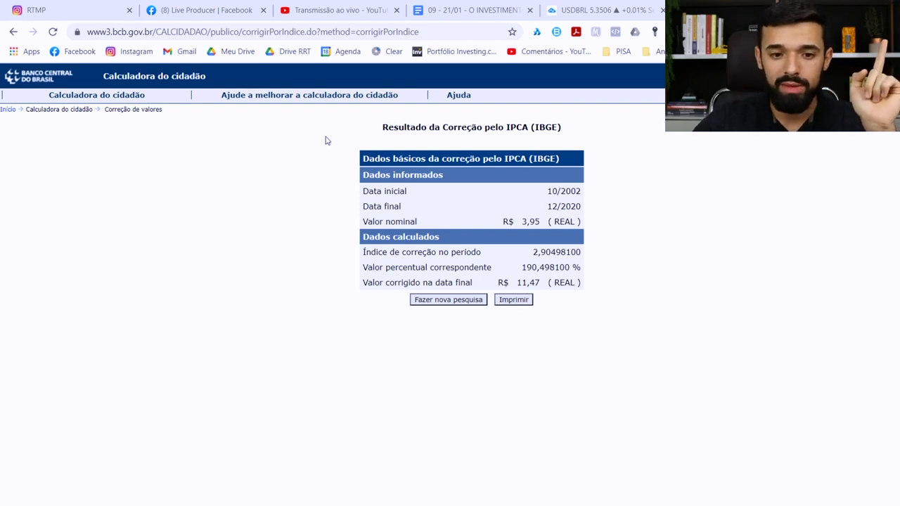
# - Switch to TradingView, load the IBOV symbol on the chart, and inspect the index's 2008 peak
pyautogui.click(590, 10)
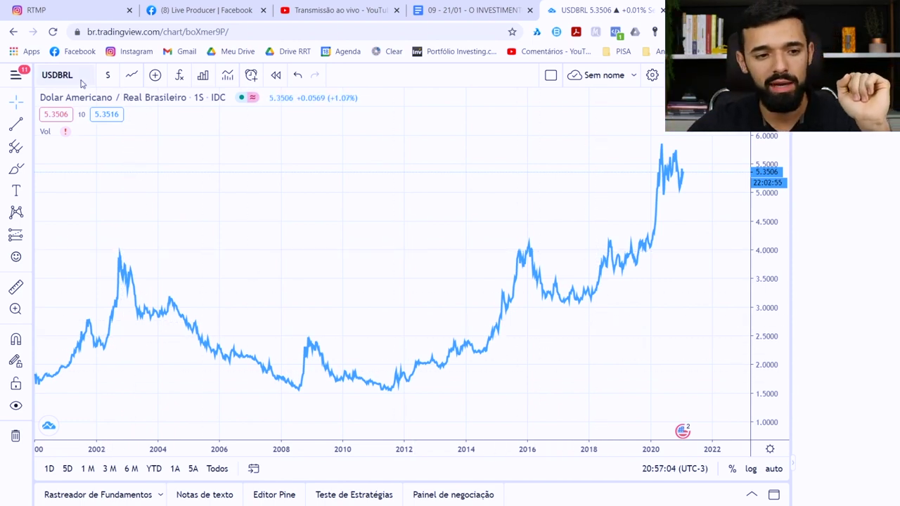
pyautogui.click(57, 74)
pyautogui.write('IBOV')
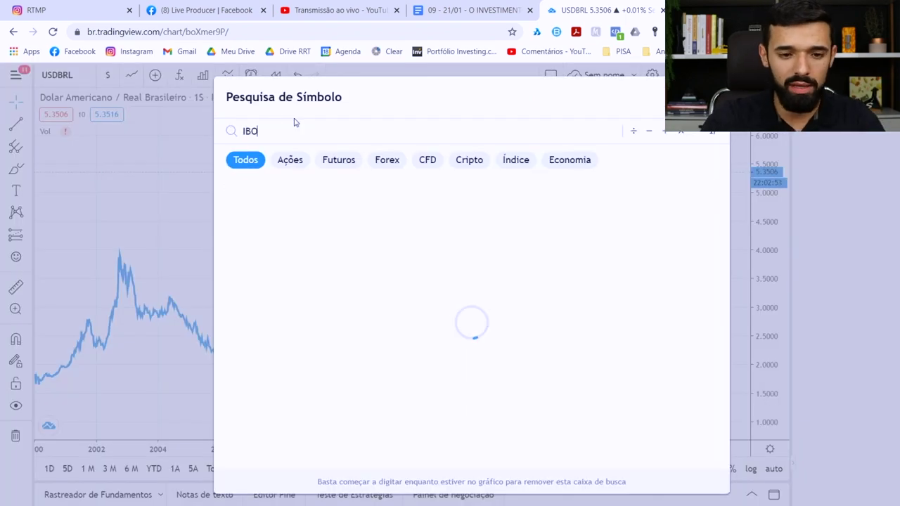
pyautogui.press('Return')
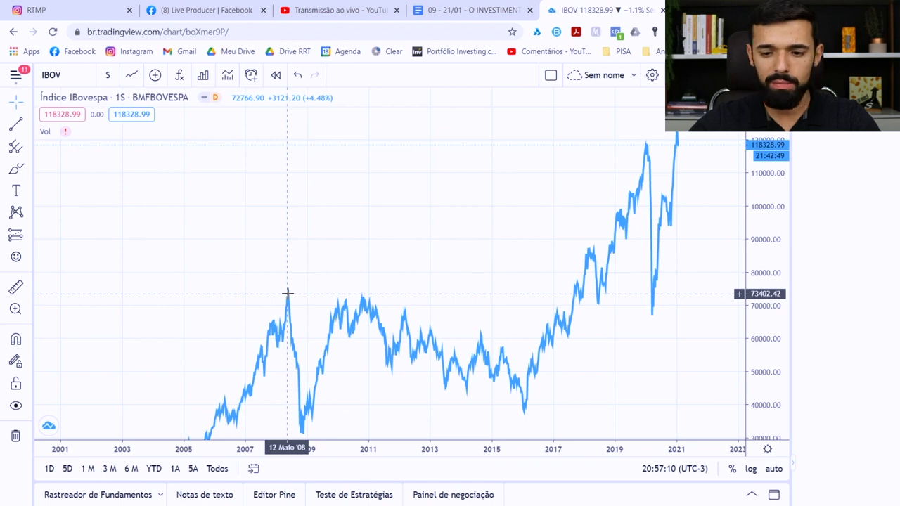
# - Start a new search in the Banco Central calculator, choose the IPCA (IBGE) index, and enter 72975,00 as the value for correction
pyautogui.hotkey('ctrl', 'Tab')
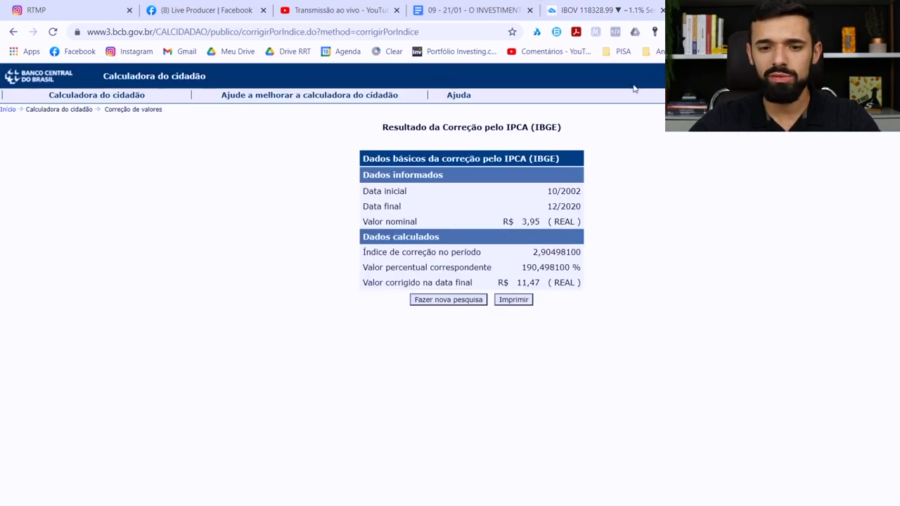
pyautogui.click(467, 301)
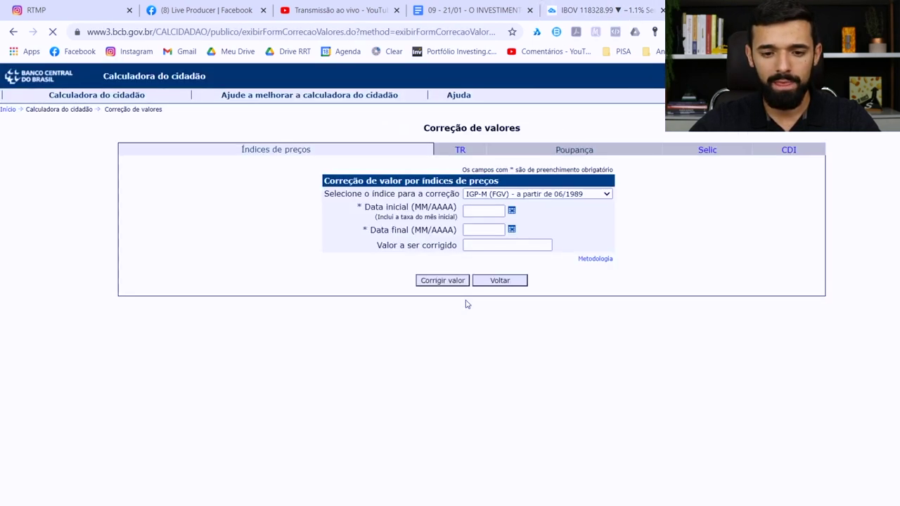
pyautogui.click(505, 197)
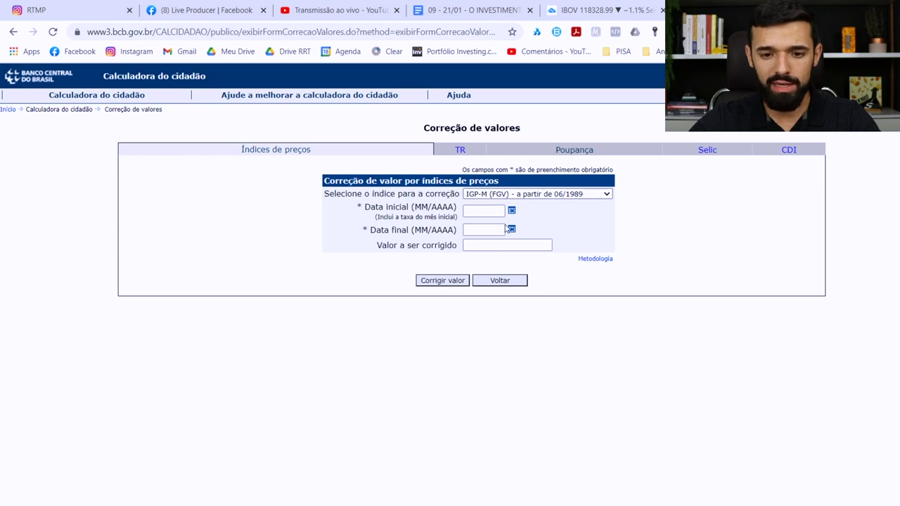
pyautogui.click(506, 228)
pyautogui.click(473, 245)
pyautogui.write('7,39')
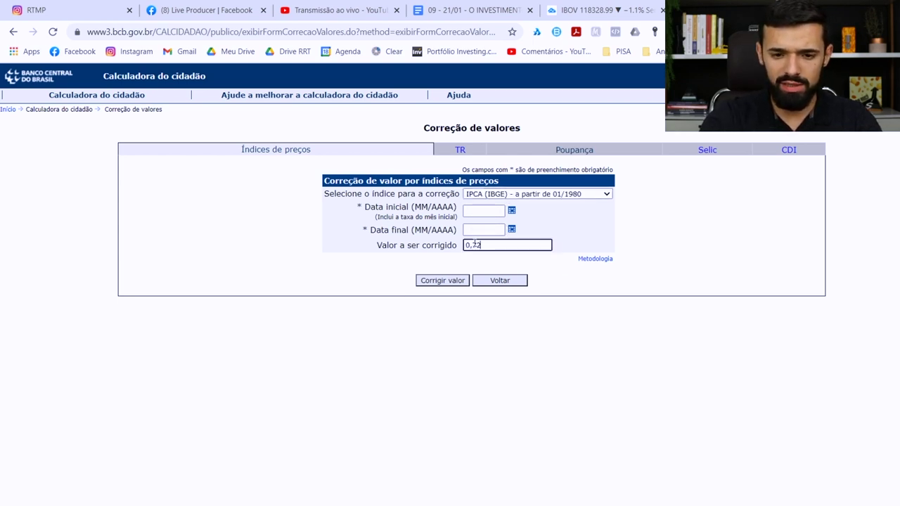
pyautogui.write('75')
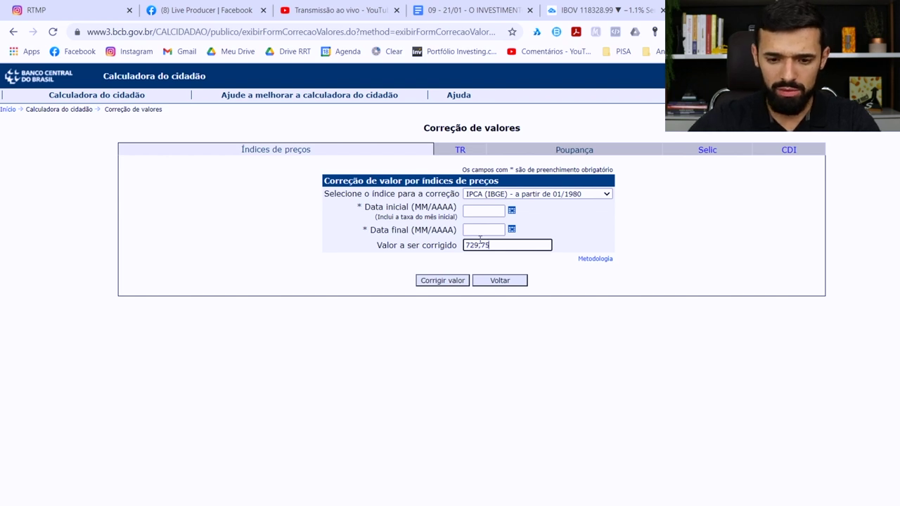
pyautogui.write('00')
# - Set the initial date to 05/2008 and the final date to 12/2020, and calculate the corrected value
pyautogui.click(491, 211)
pyautogui.write('05/2008')
pyautogui.click(493, 230)
pyautogui.write('12/2020')
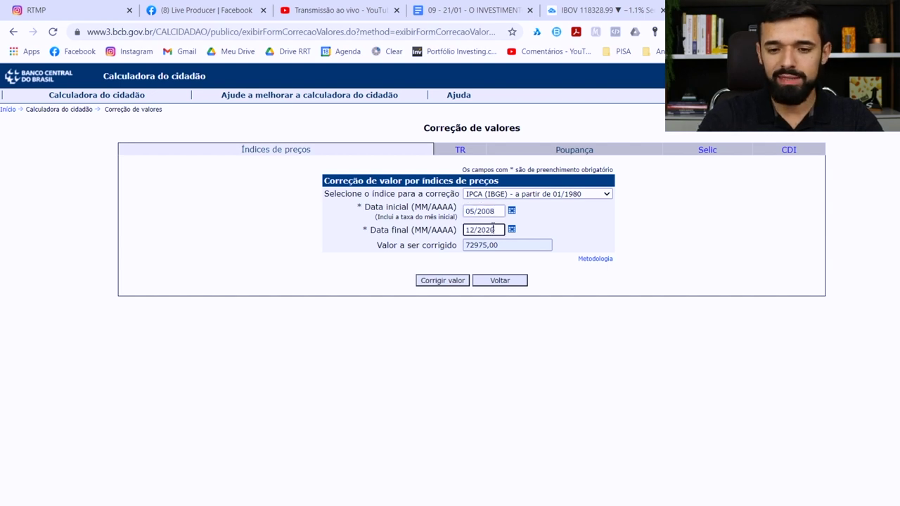
pyautogui.click(443, 281)
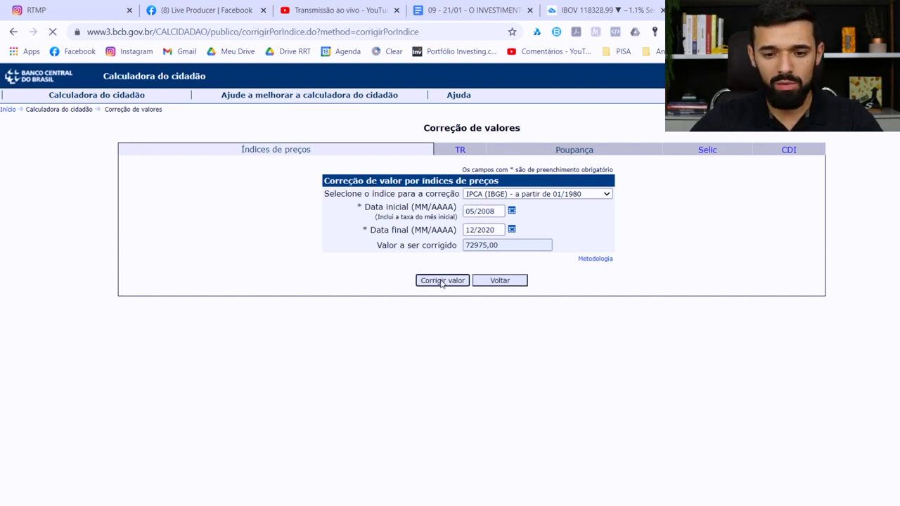
# - Compare the IPCA corrected value in the calculator with the Ibovespa's current level on the TradingView chart
pyautogui.moveTo(489, 282); pyautogui.dragTo(602, 288)
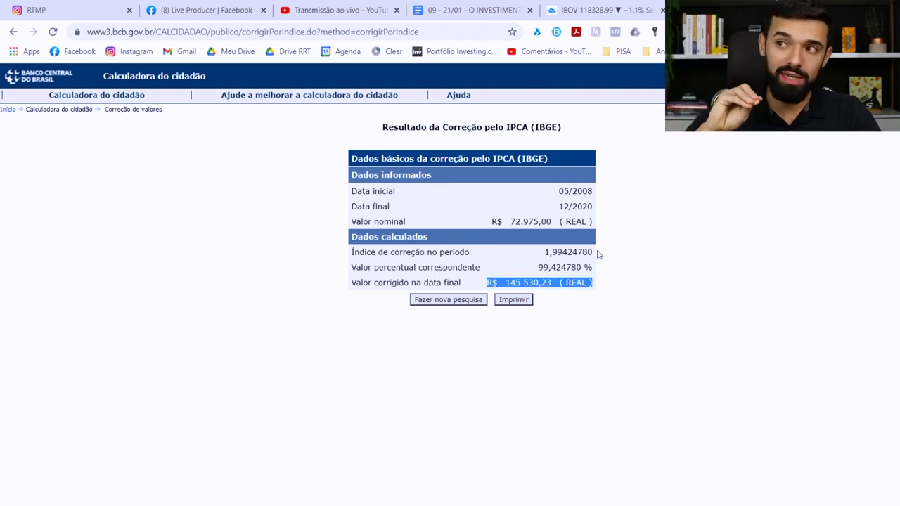
pyautogui.hotkey('ctrl', 'shift', 'Tab')
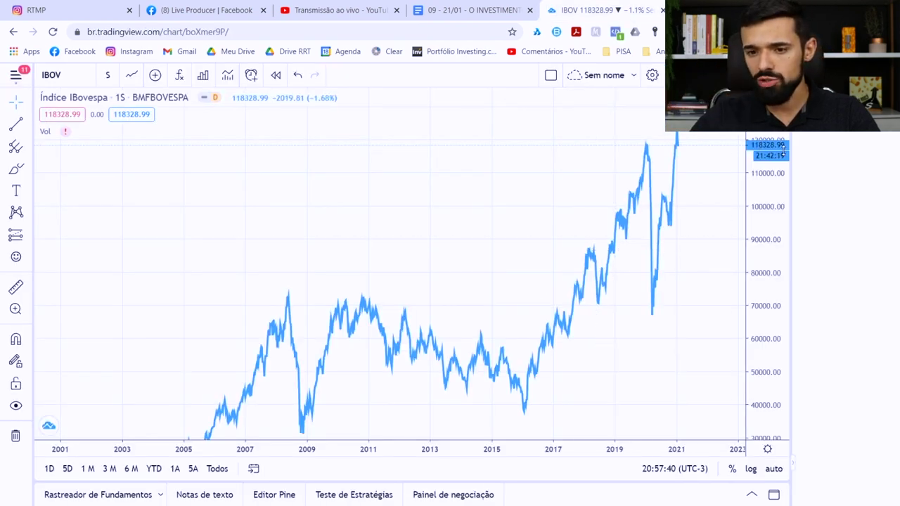
pyautogui.hotkey('ctrl', 'Tab')
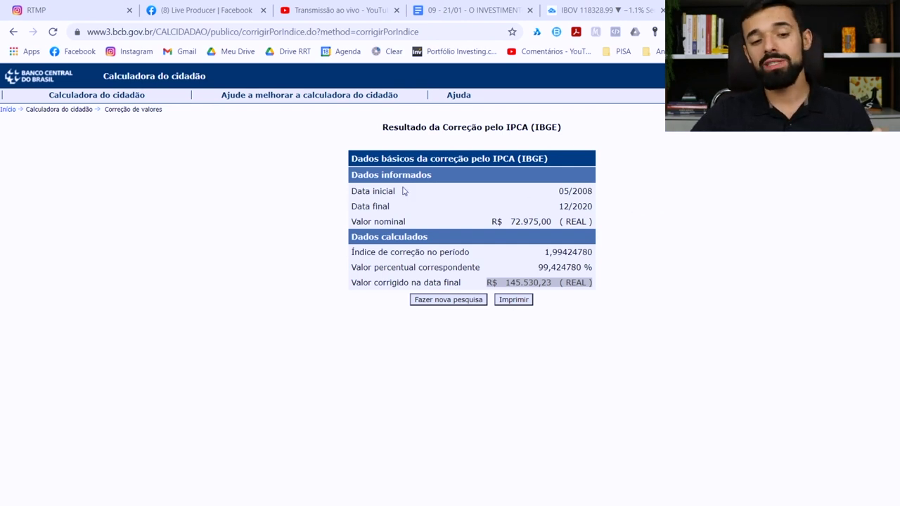
pyautogui.hotkey('alt', 'Tab')
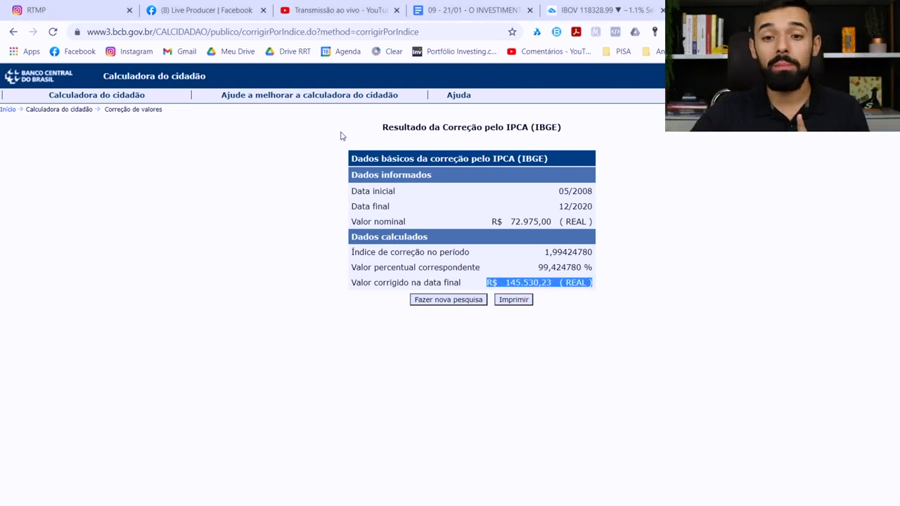
pyautogui.hotkey('alt', 'Tab')
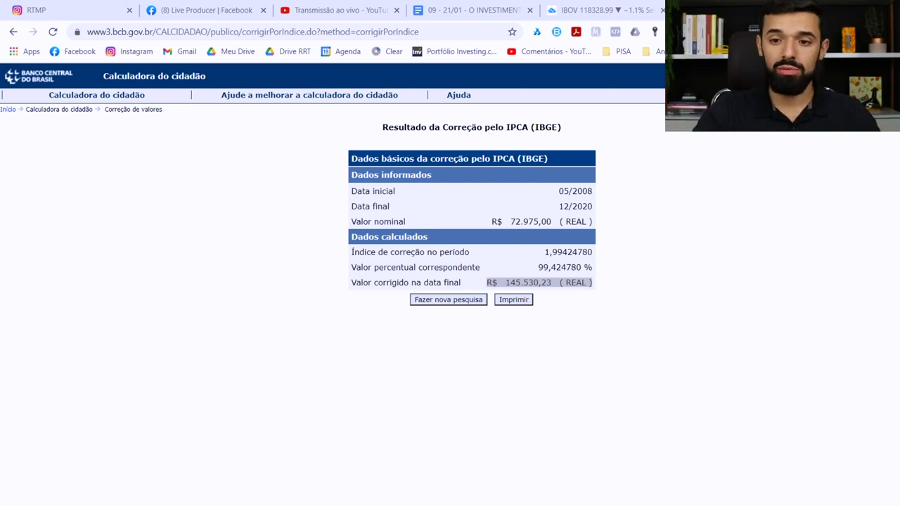
pyautogui.hotkey('alt', 'Tab')
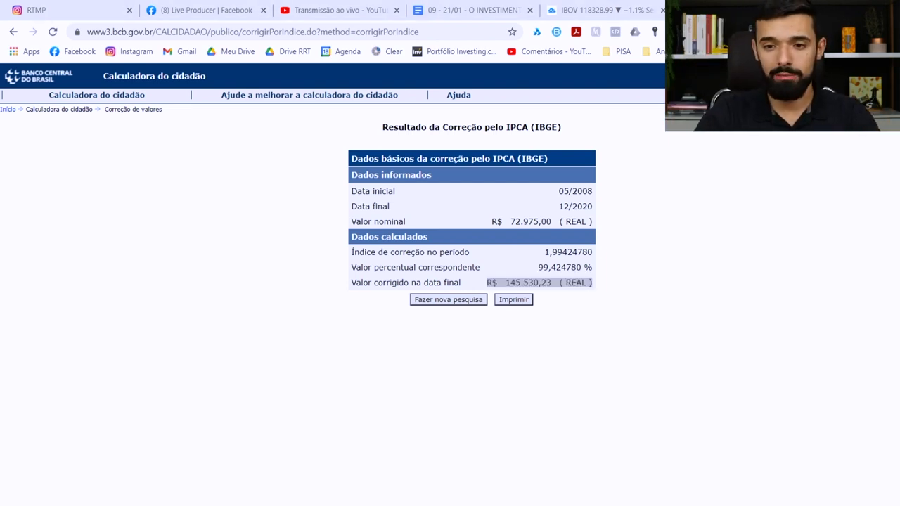